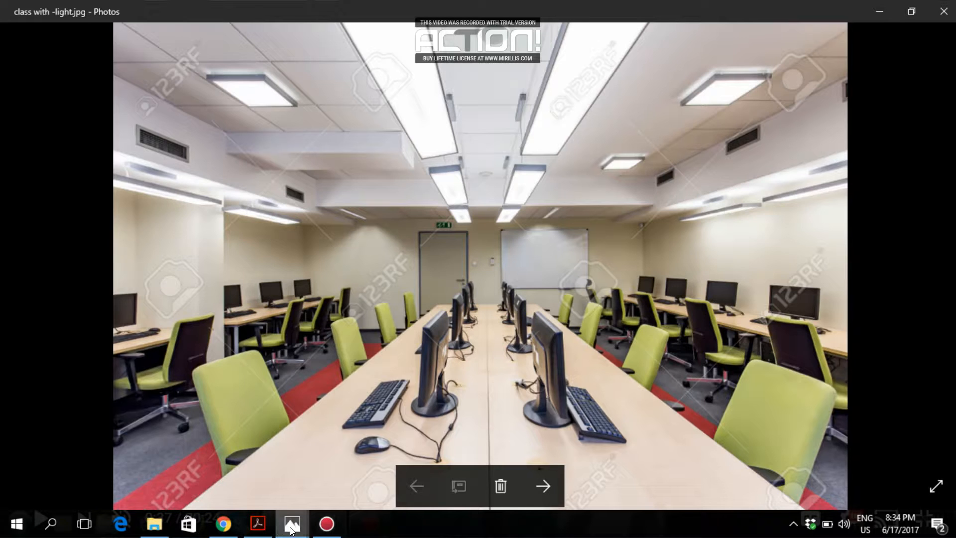
- Bring up the classroom example slide in Acrobat Reader, and launch Hourly Analysis Program 4.90, allowing it to make changes
click(258, 523)
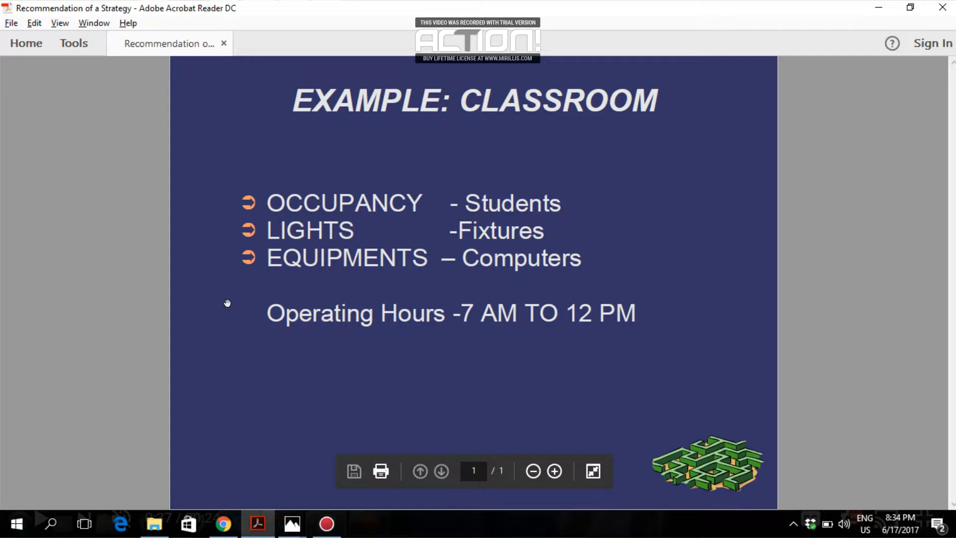
click(16, 524)
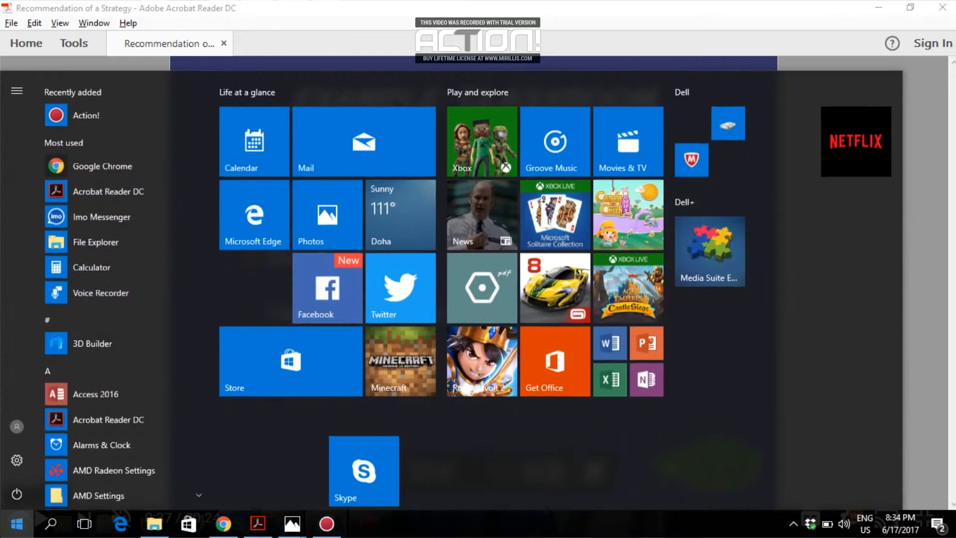
text(haoy)
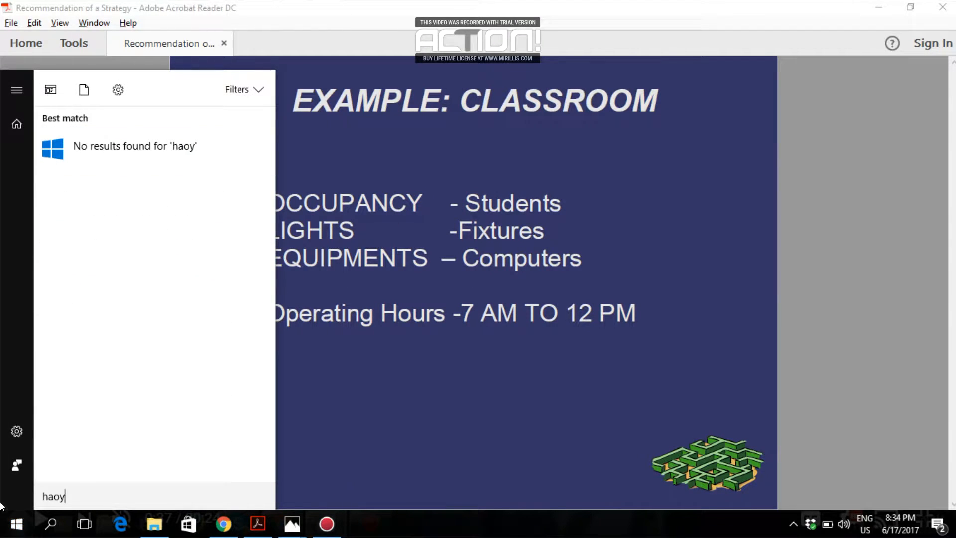
key(BackSpace)
key(BackSpace)
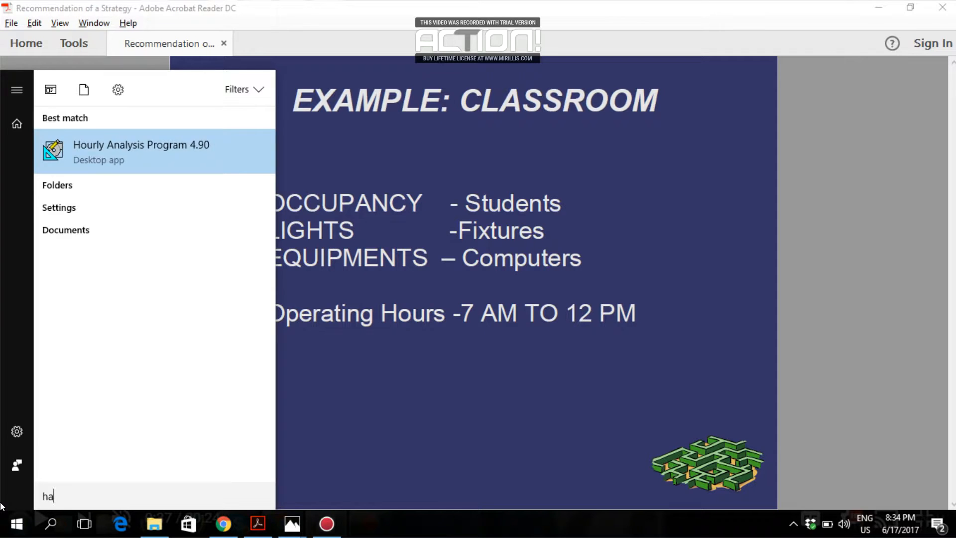
text(p)
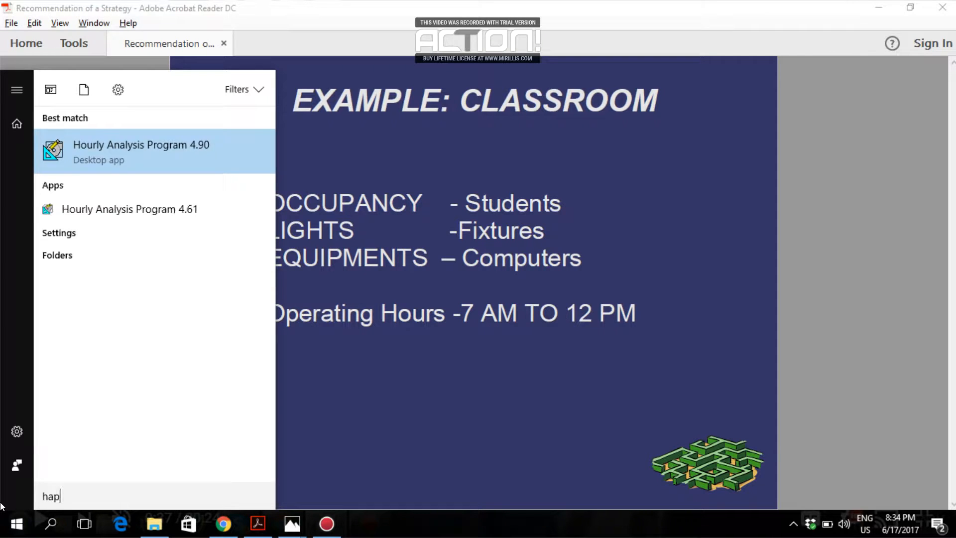
click(145, 156)
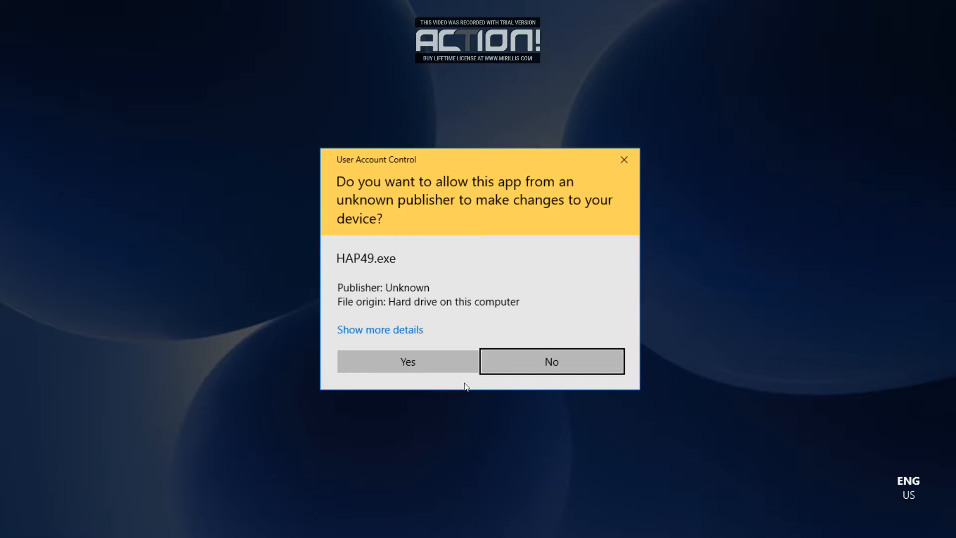
click(406, 359)
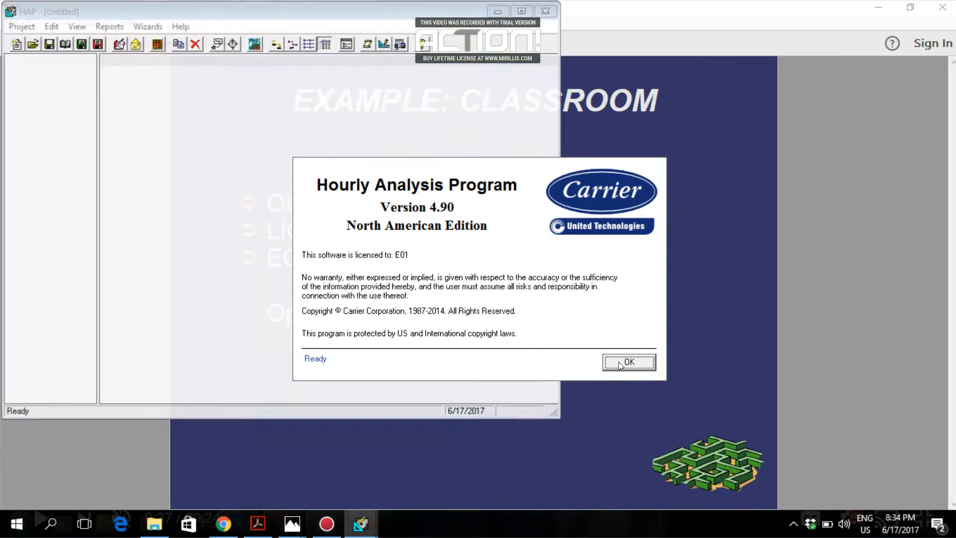
- Dismiss the startup and What's New notices and maximize the HAP window
click(620, 364)
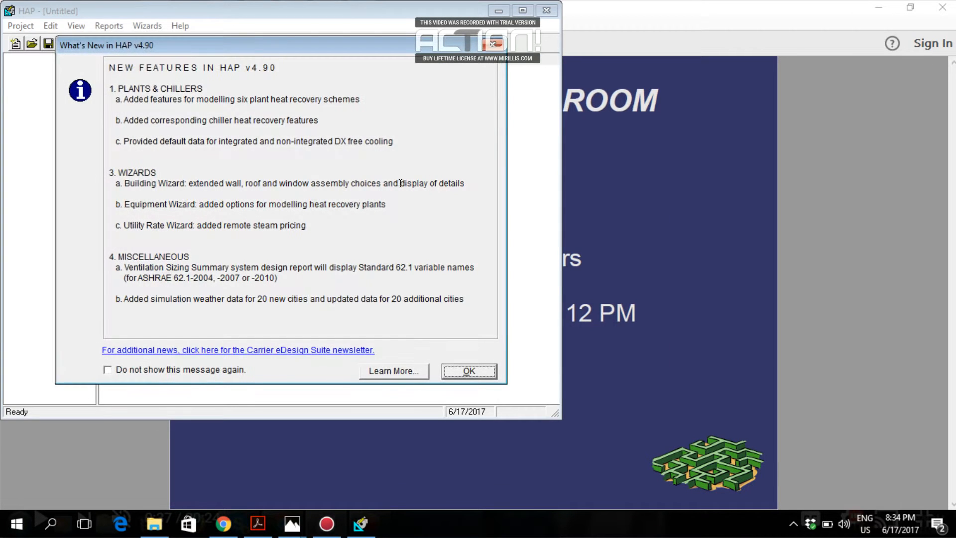
click(468, 370)
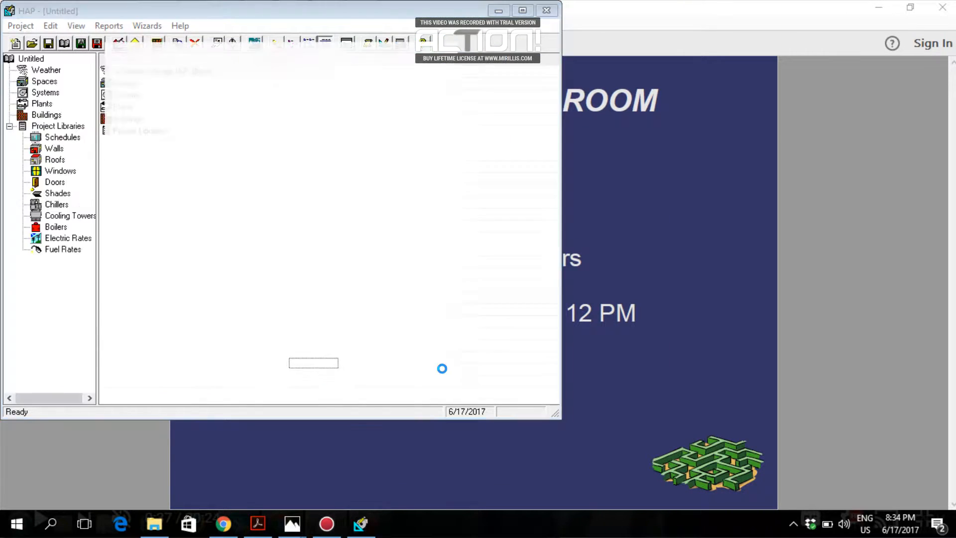
click(370, 364)
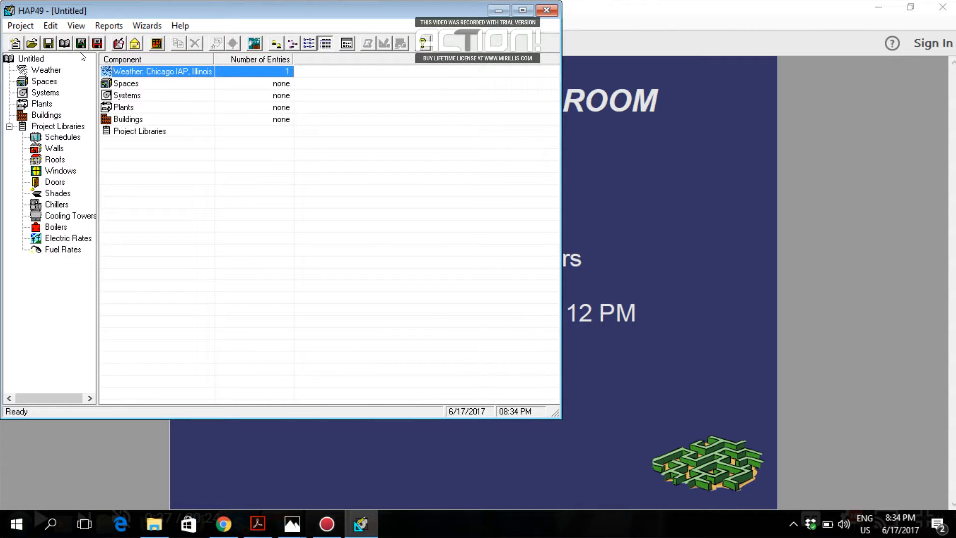
click(523, 10)
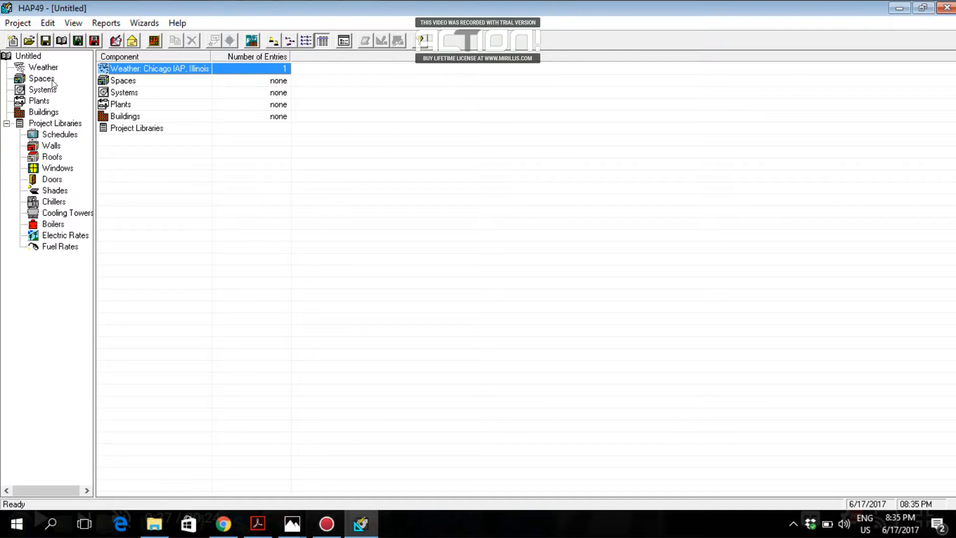
- Create a new default schedule in the project's Schedules library
click(52, 135)
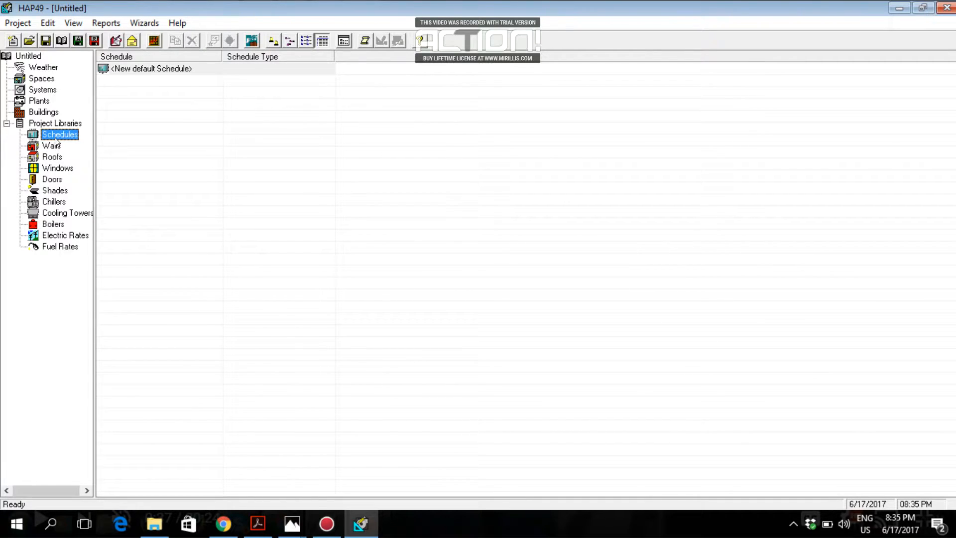
click(53, 147)
click(54, 136)
click(157, 72)
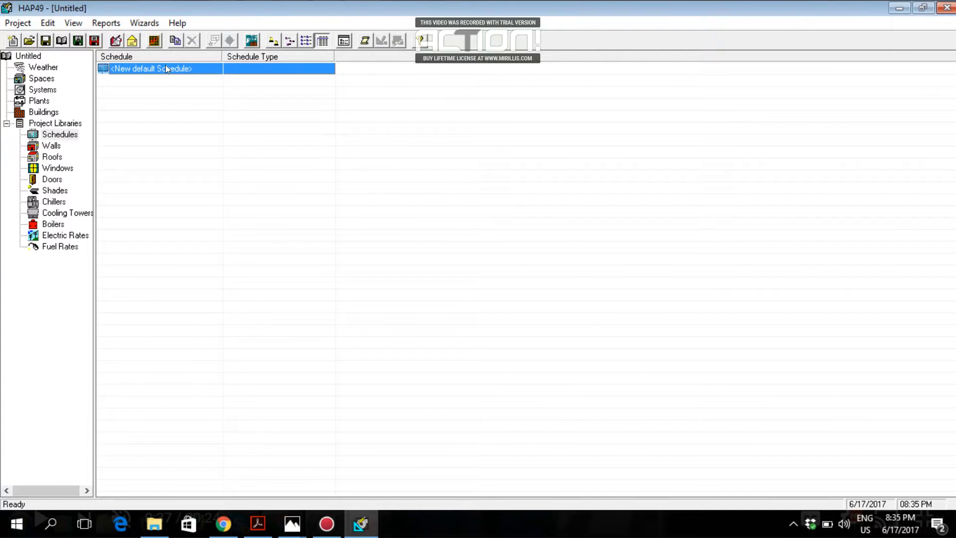
double_click(169, 70)
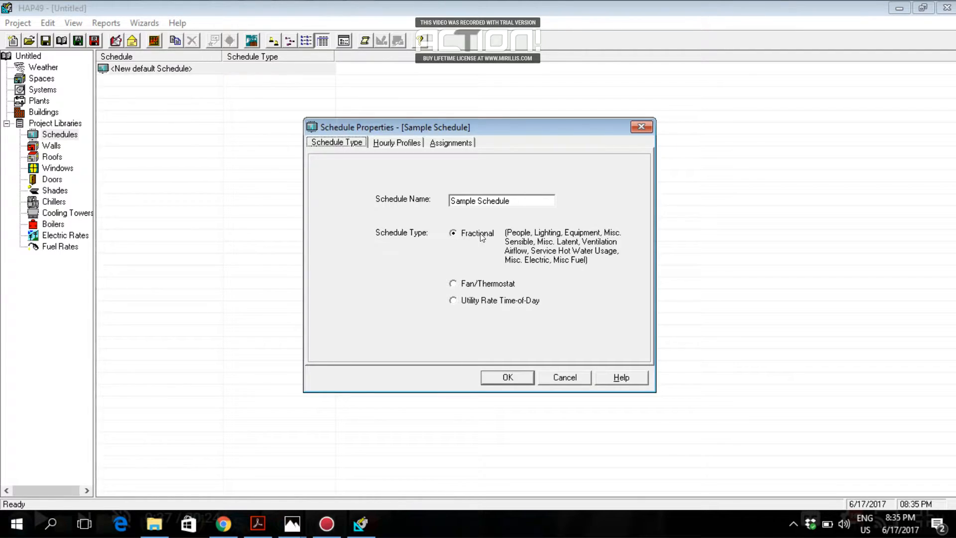
- Keep the new schedule's type as Fractional after trying the other types, and name it OCC
click(459, 285)
click(454, 299)
click(456, 235)
click(453, 284)
click(454, 233)
click(512, 200)
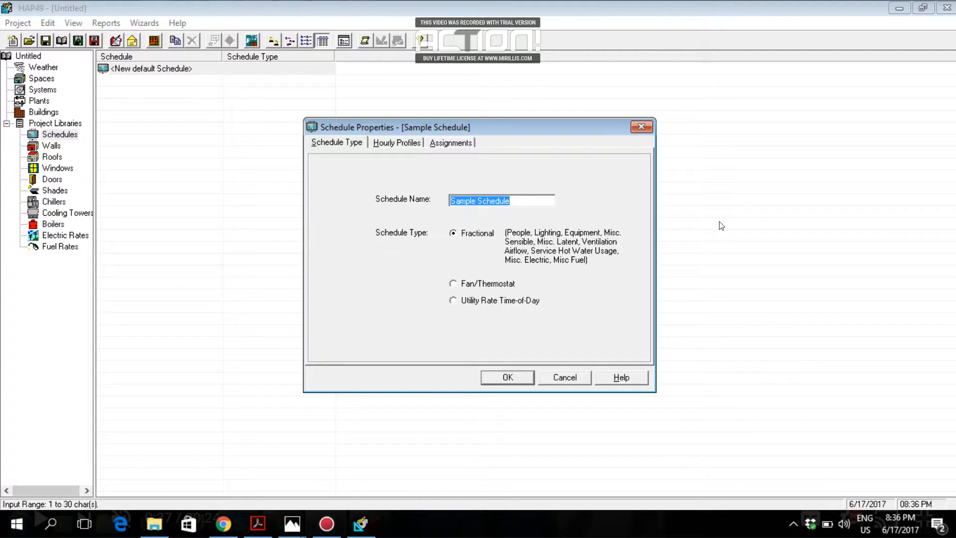
text(OCC)
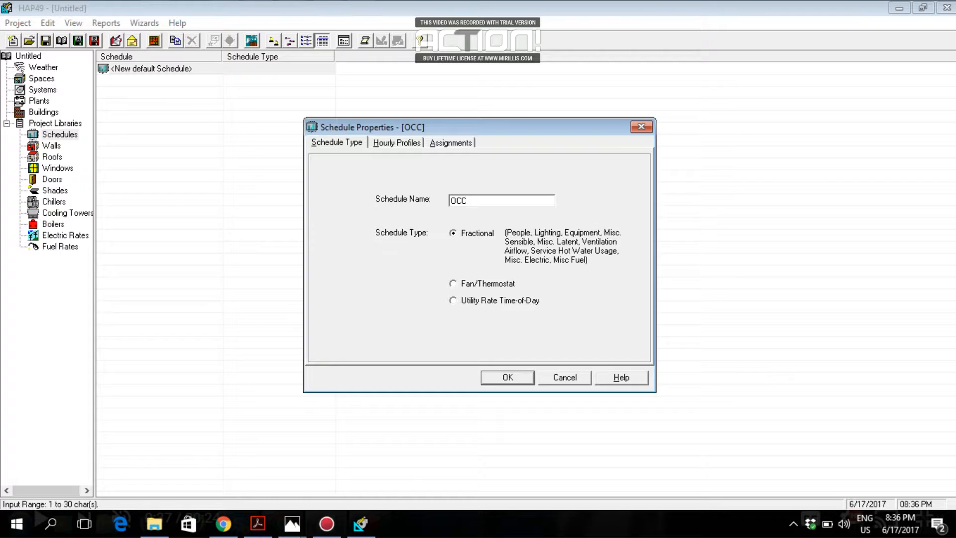
- Open Profile One for editing in the OCC schedule's hourly profiles
click(387, 145)
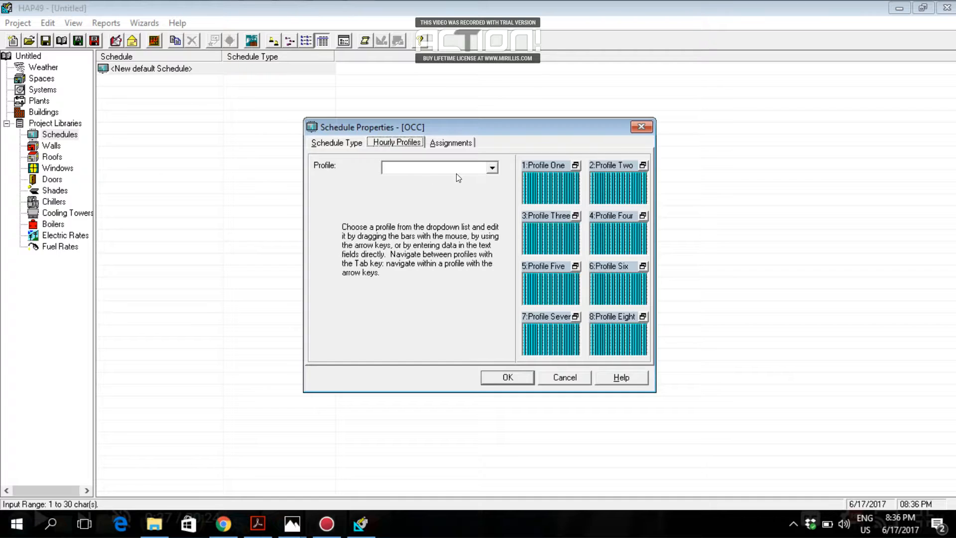
click(491, 169)
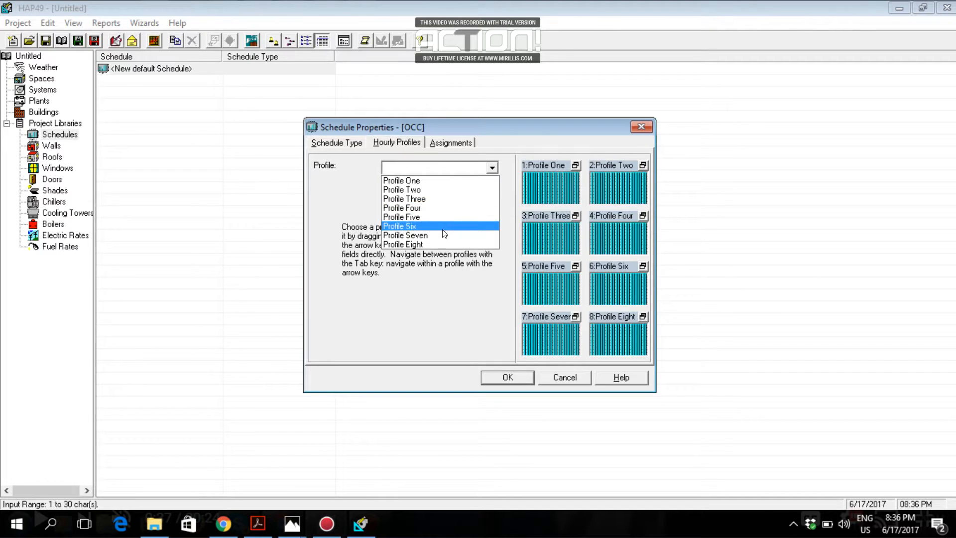
click(445, 185)
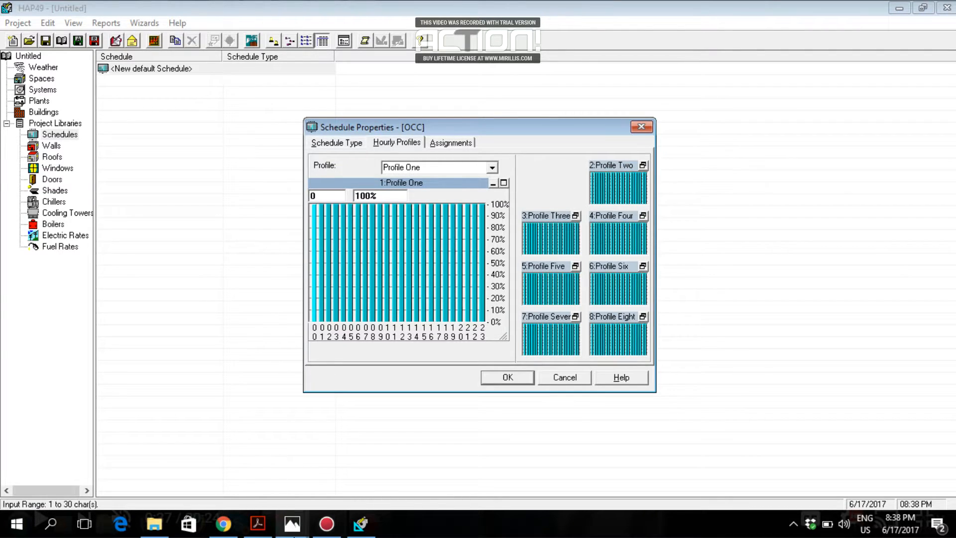
- Check the classroom's operating hours on the Acrobat Reader slide and return to HAP
click(293, 537)
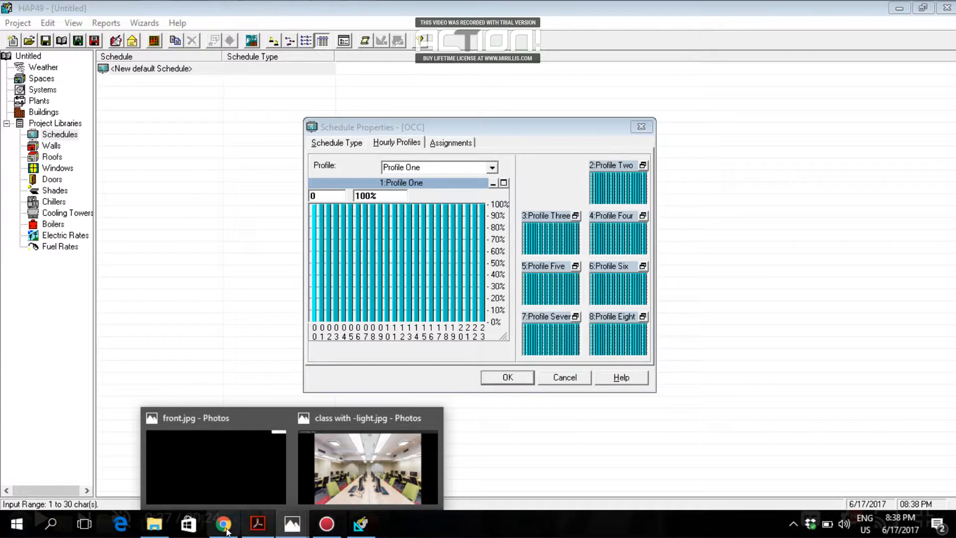
click(258, 523)
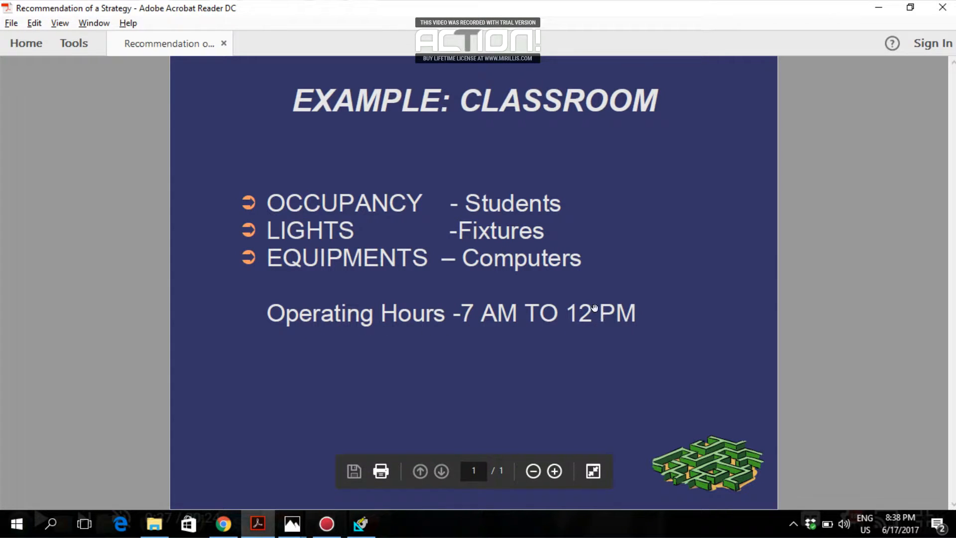
click(372, 531)
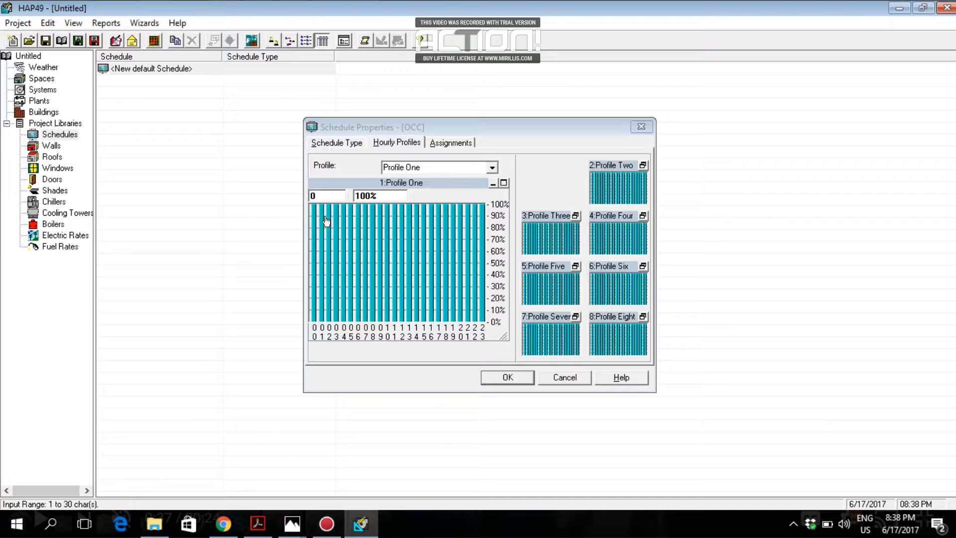
- Shape Profile One's early hours: 7% at hour 0, 12% at hour 1, 47% at hours 2 and 3, 92% at hour 5, 100% at hour 6
click(313, 318)
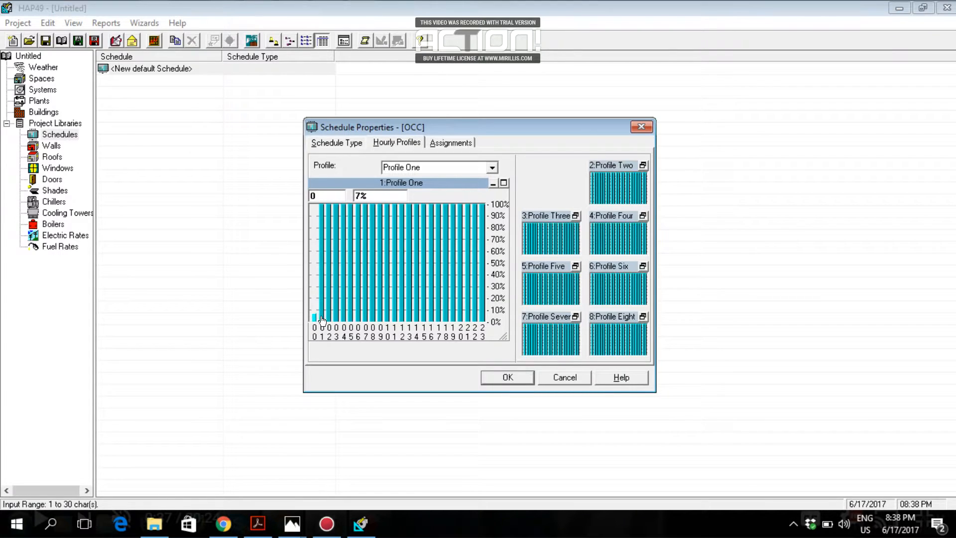
click(322, 308)
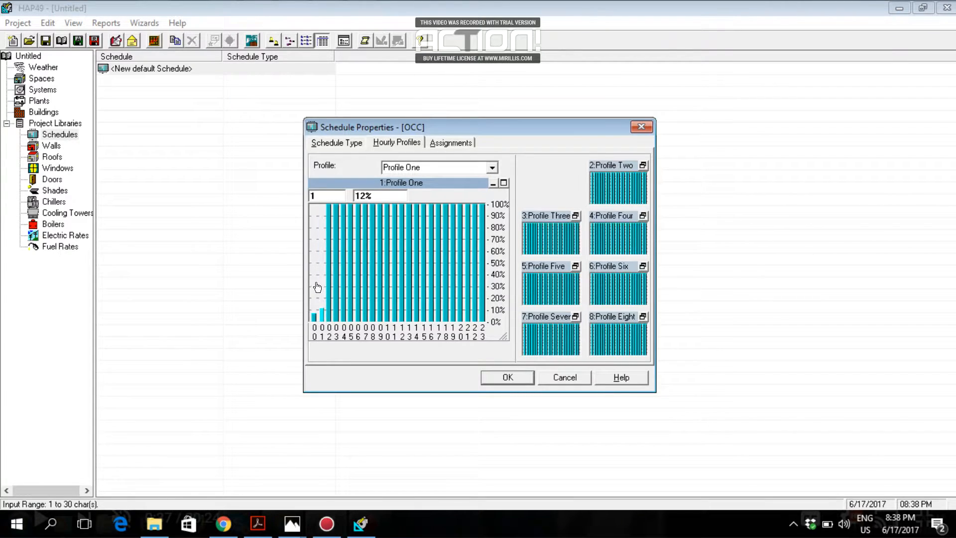
click(329, 267)
click(336, 267)
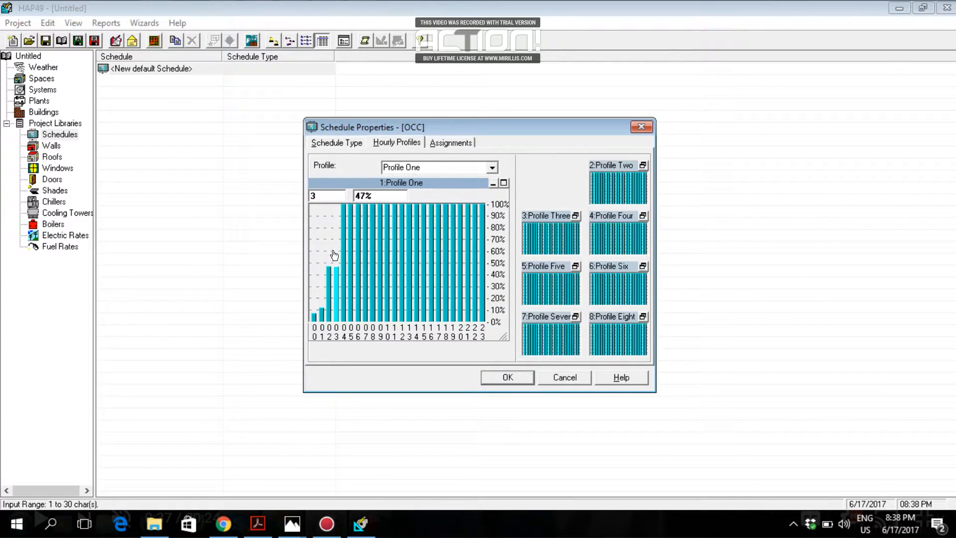
click(343, 242)
click(352, 215)
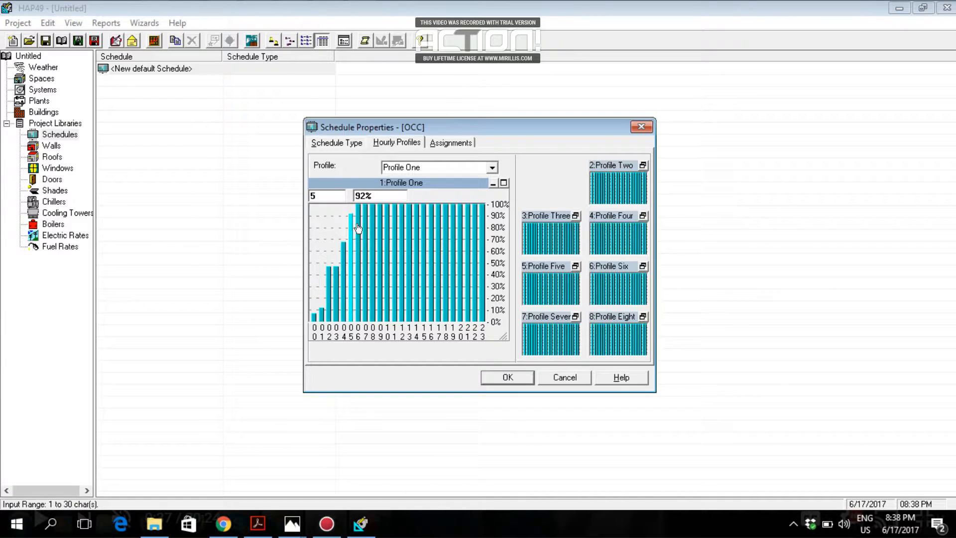
click(357, 214)
click(357, 242)
click(358, 279)
click(357, 214)
click(358, 205)
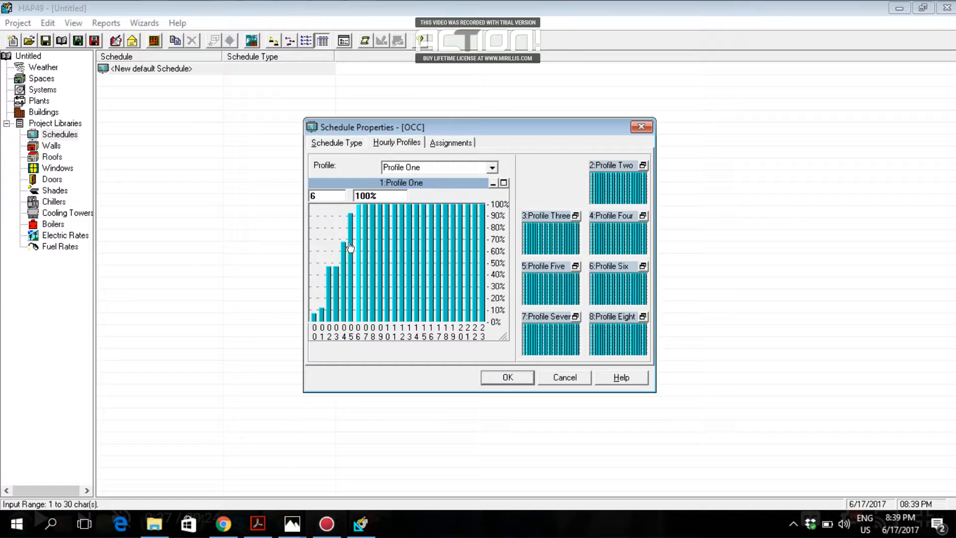
- Lower Profile One's hours 1 to 5 to about 6% and hour 6 to 8%
click(325, 316)
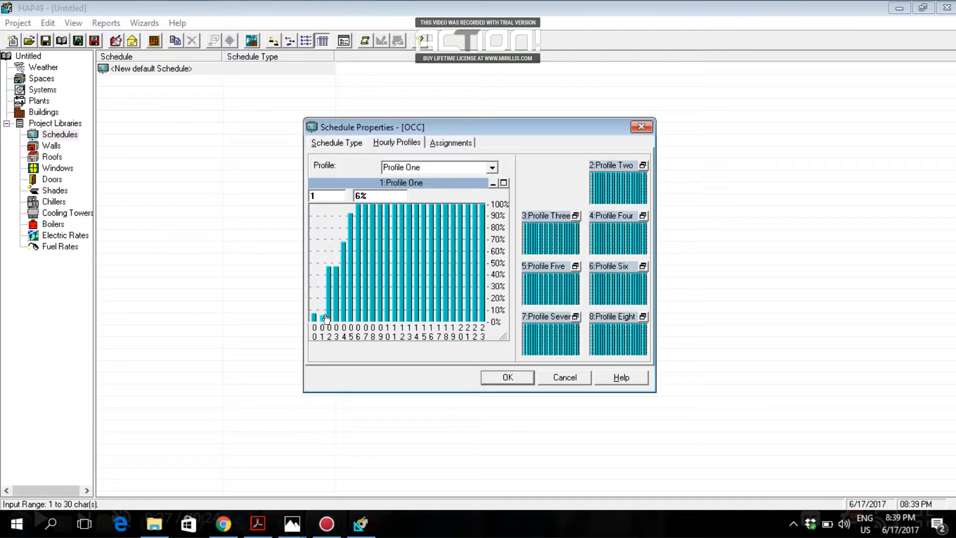
click(330, 316)
click(337, 317)
click(344, 317)
click(351, 316)
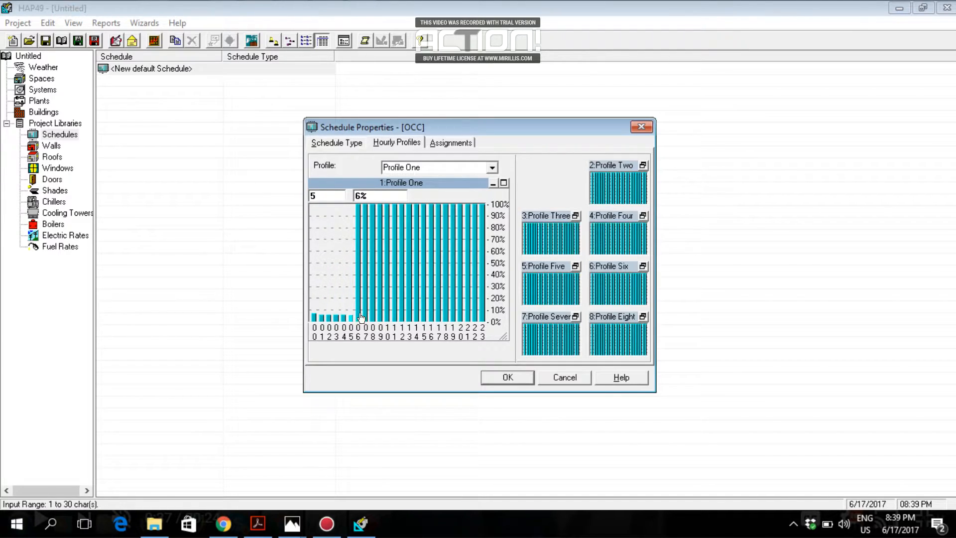
click(356, 317)
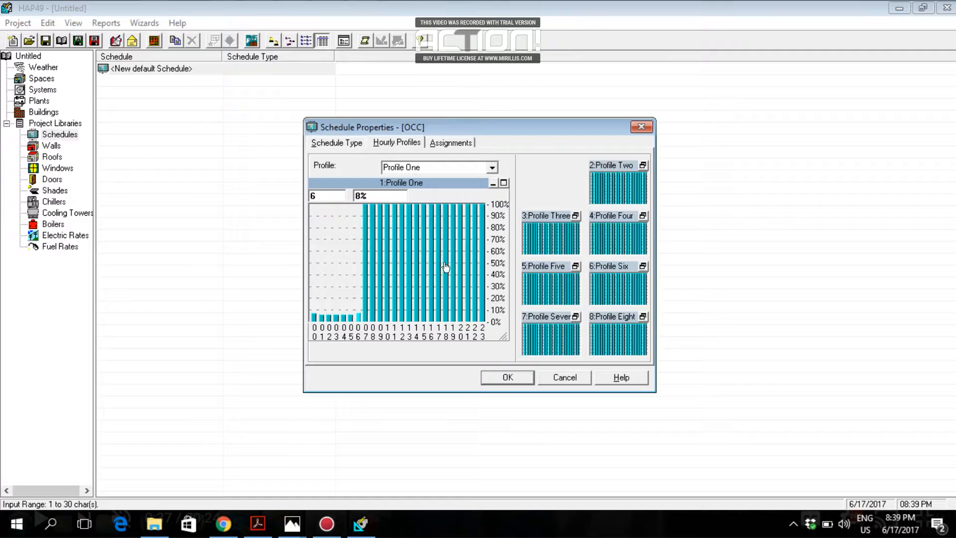
- Lower Profile One's evening hours 18 to 23 to about 5% each
click(451, 316)
click(453, 317)
click(460, 318)
click(467, 318)
click(474, 319)
click(481, 319)
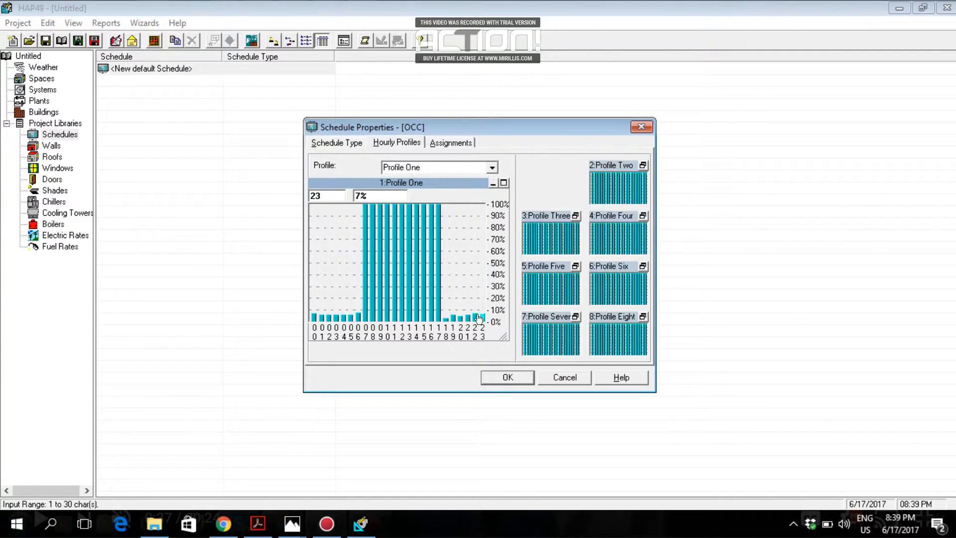
click(461, 317)
click(454, 317)
click(469, 318)
click(474, 318)
click(482, 317)
- Set Profile One's transition hours to 51% at hour 18, about 20% at hour 19 and 45% at hour 6
drag(443, 296, 444, 265)
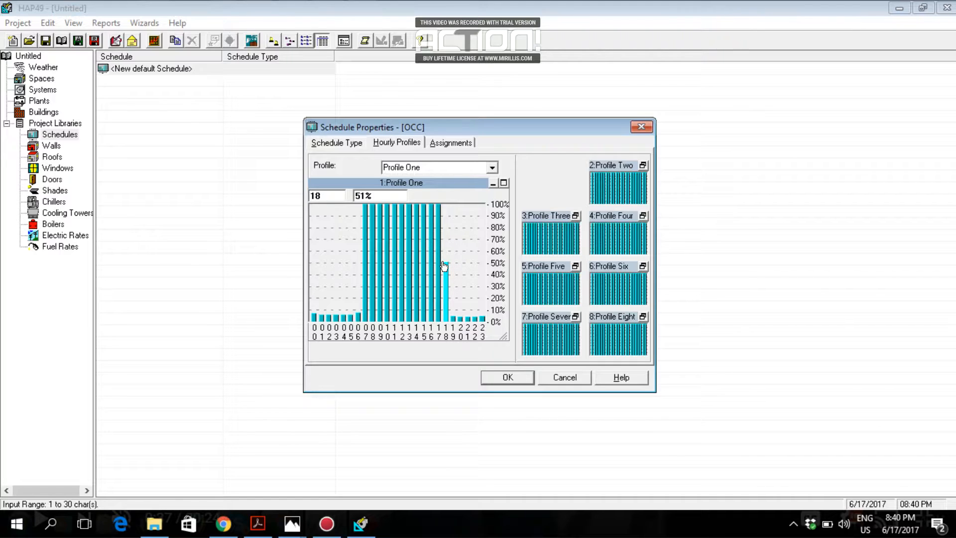
click(452, 297)
click(357, 296)
drag(357, 289, 358, 273)
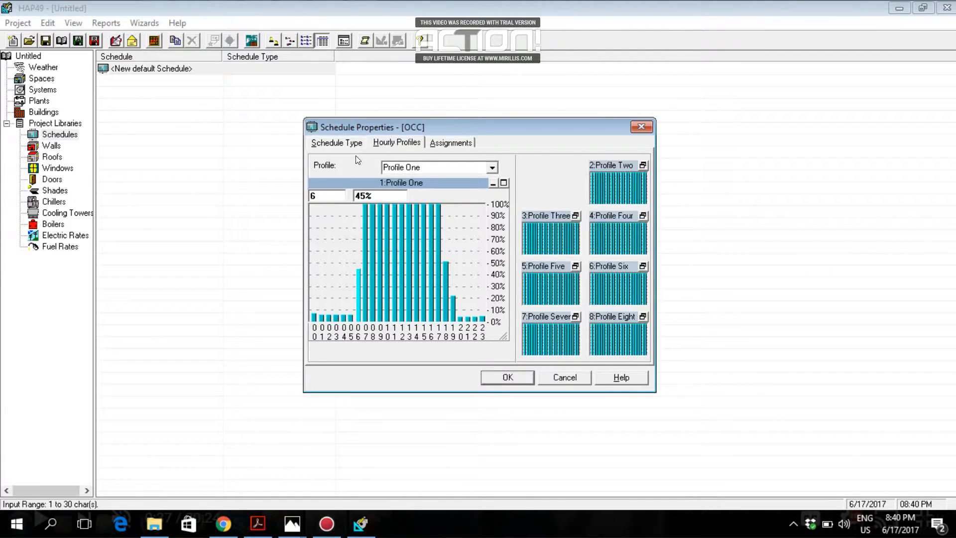
- Review which profiles are assigned to each month and day type in the OCC schedule, and return to the hourly profiles
click(448, 143)
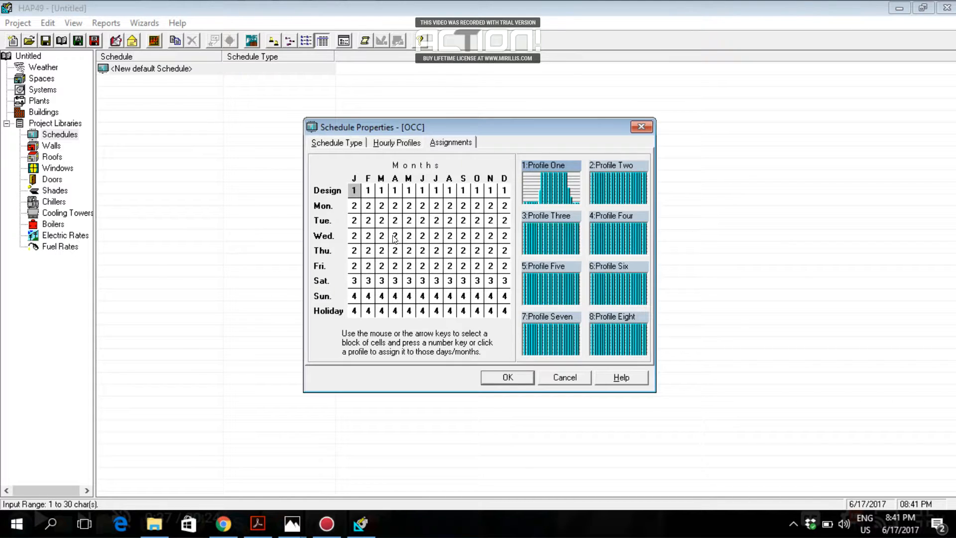
click(392, 144)
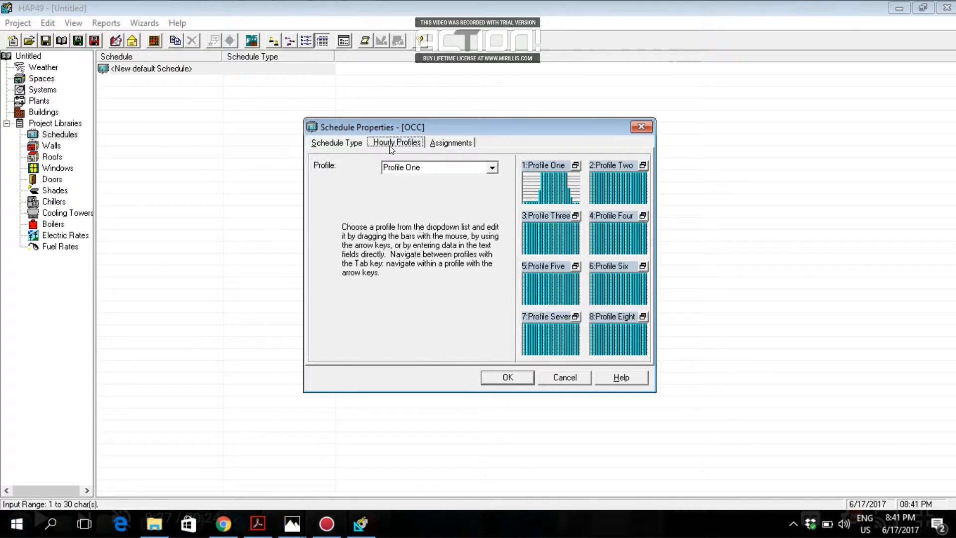
- Review OCC's Profile One and assignments against the classroom operating hours in the Acrobat Reader slides, and return to HAP's schedule assignments
double_click(554, 178)
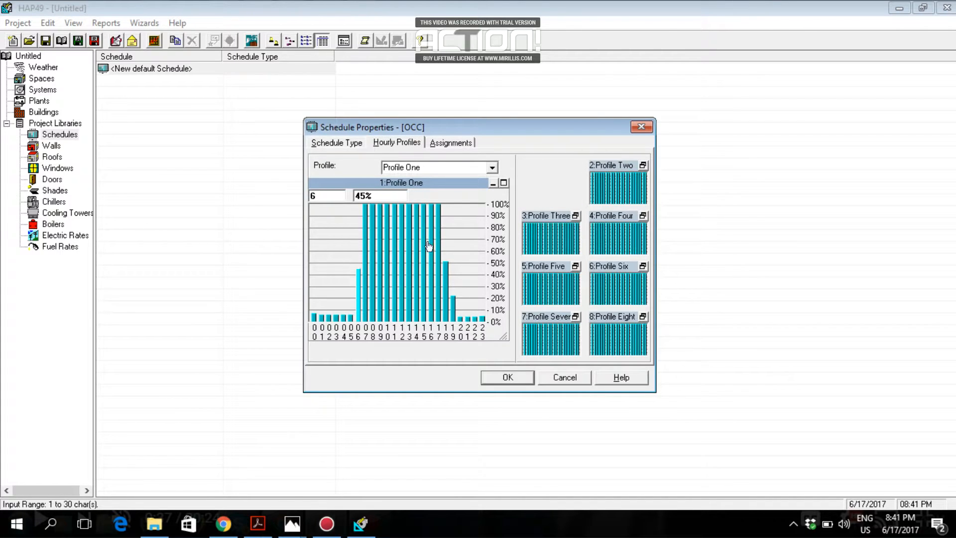
click(440, 145)
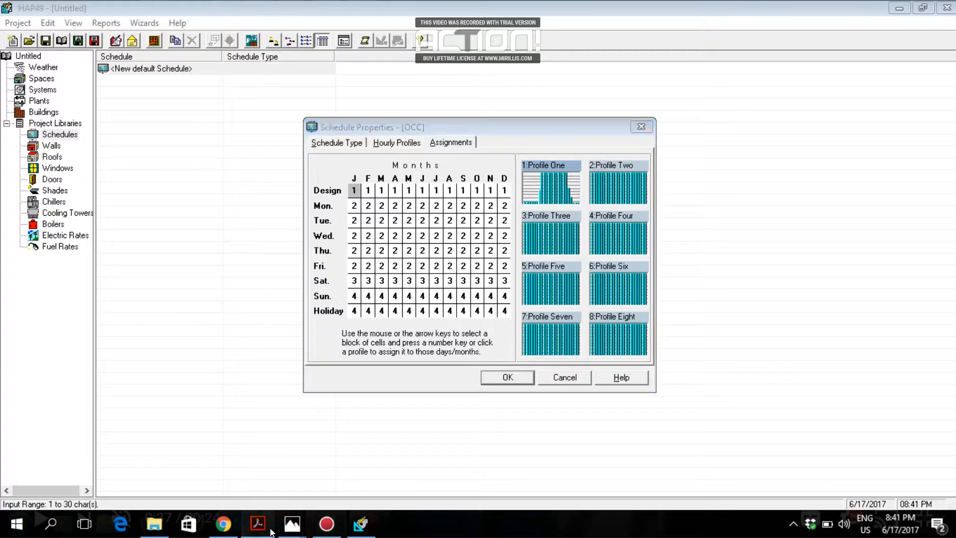
click(256, 533)
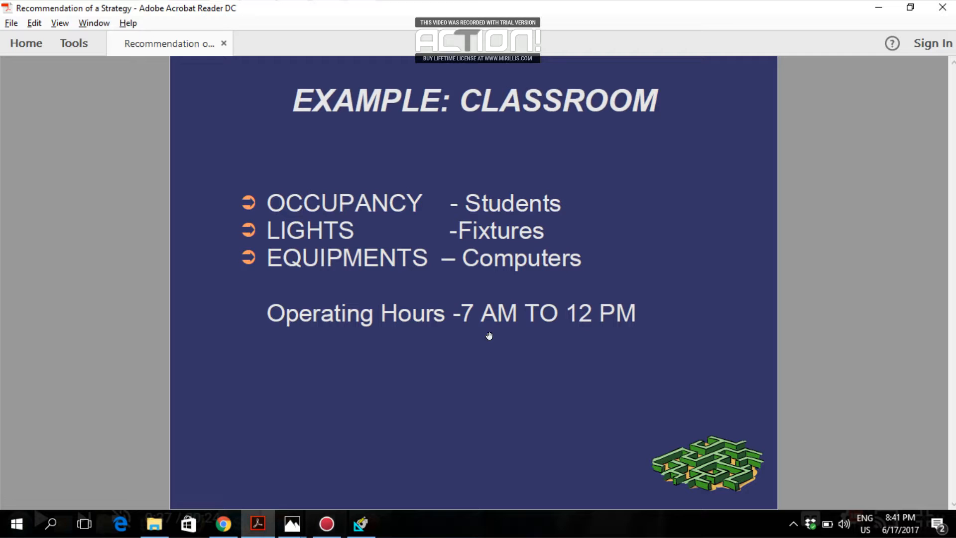
mouse_move(392, 498)
click(361, 524)
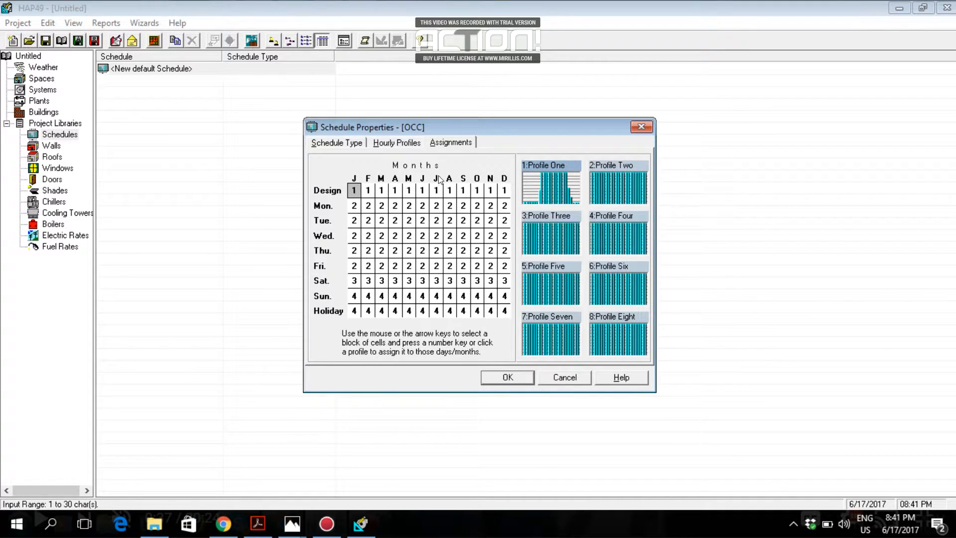
click(407, 145)
click(441, 142)
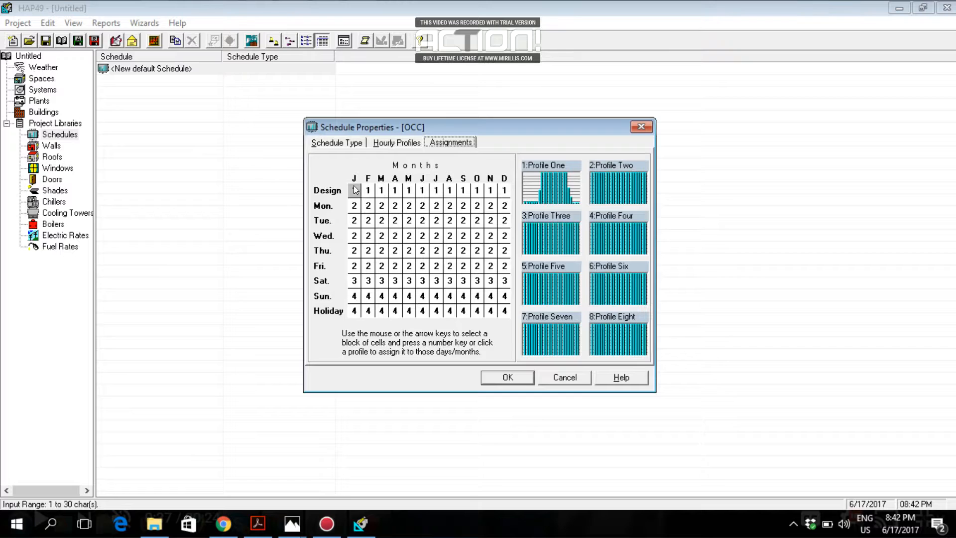
- Select every month and day type, from January Design to December Holiday, in OCC's assignments and save the schedule
click(368, 191)
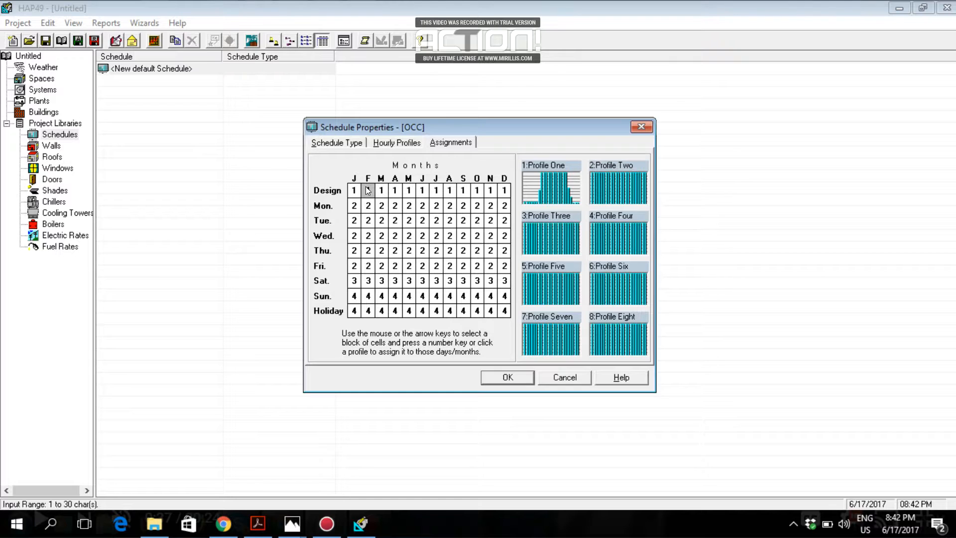
drag(367, 190, 506, 314)
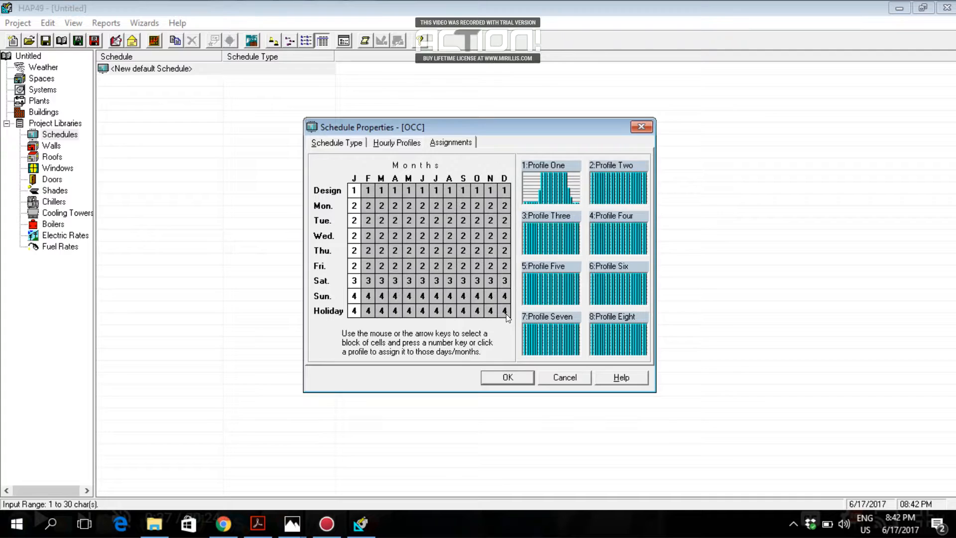
click(354, 191)
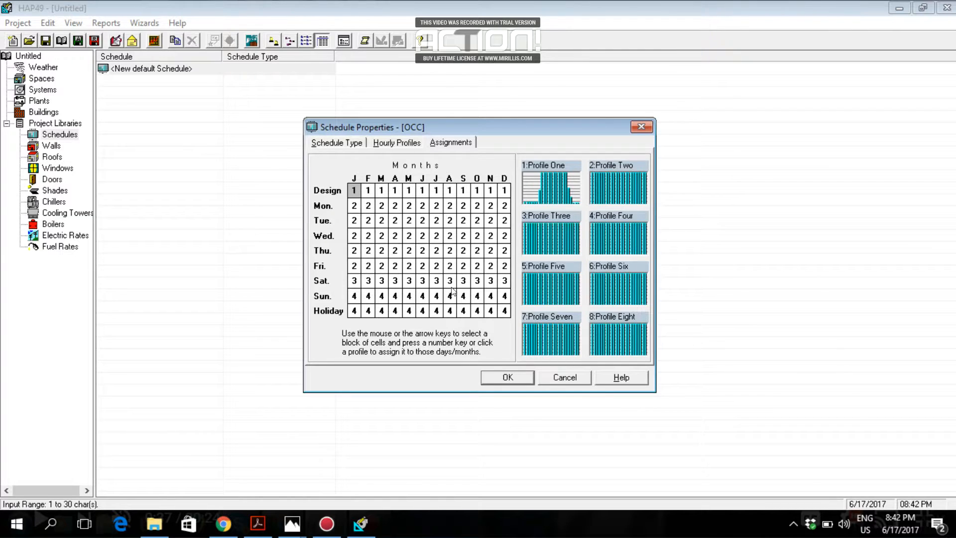
shift+click(505, 312)
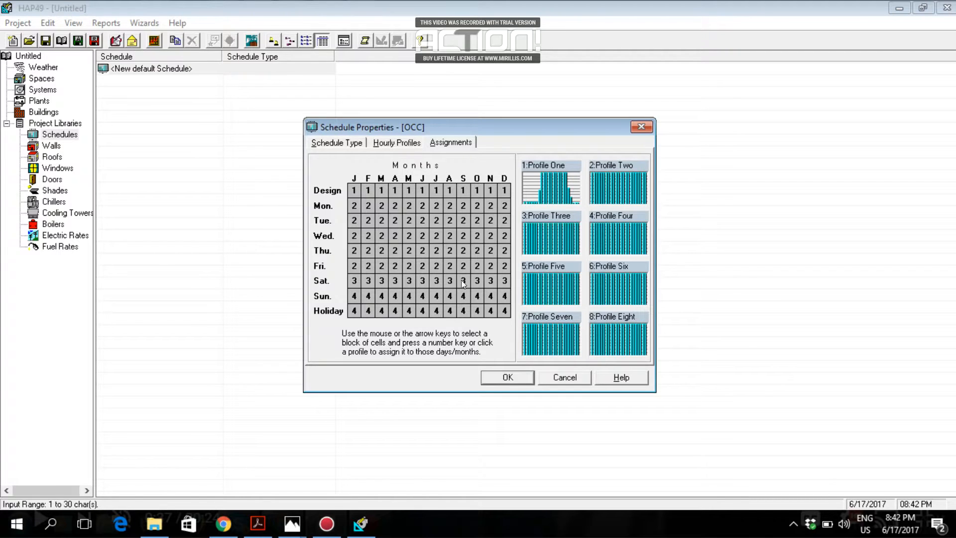
click(355, 191)
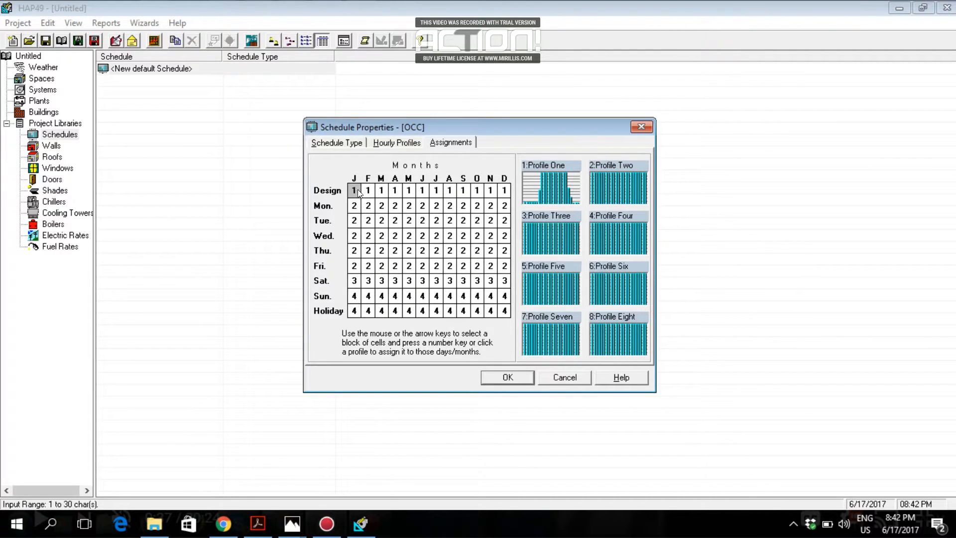
shift+click(505, 310)
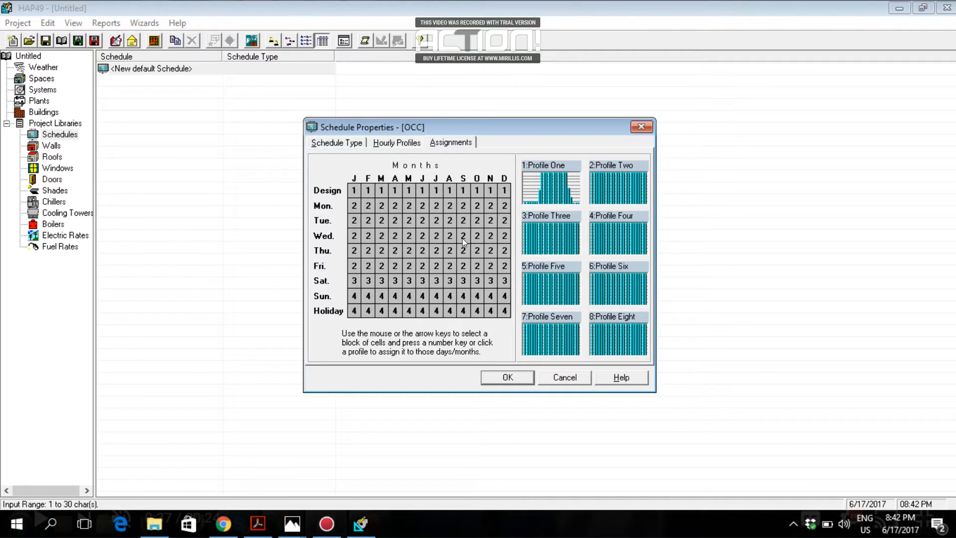
click(507, 377)
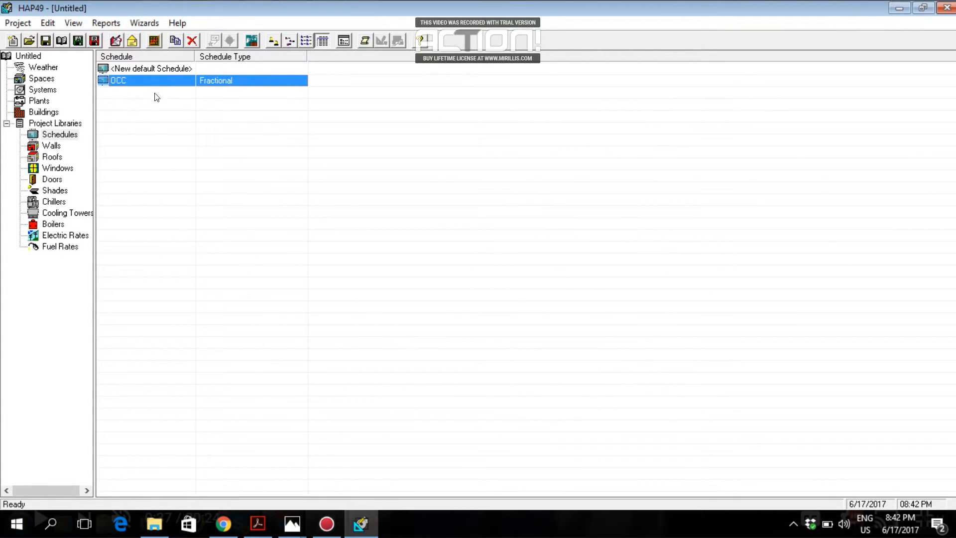
- Create a new fractional schedule and name it LIGHT
click(175, 70)
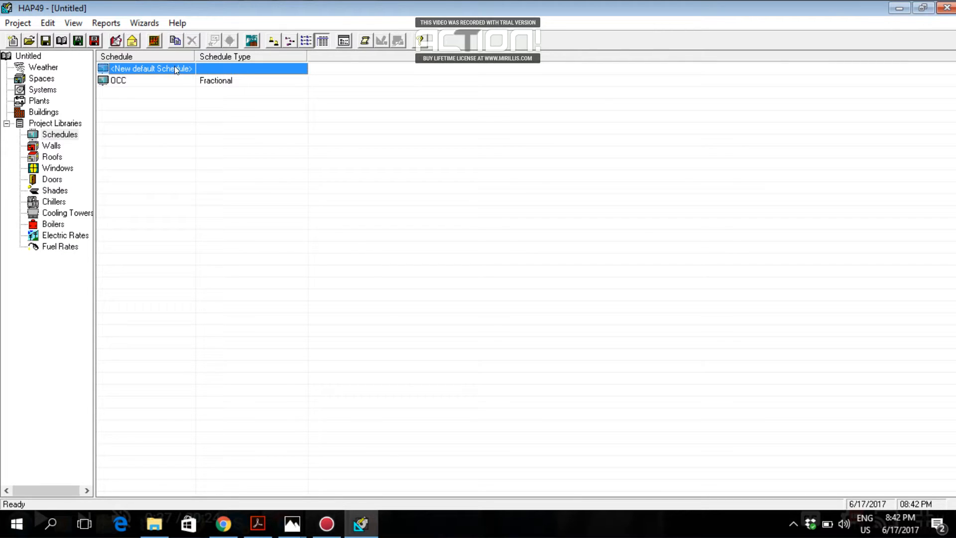
double_click(175, 68)
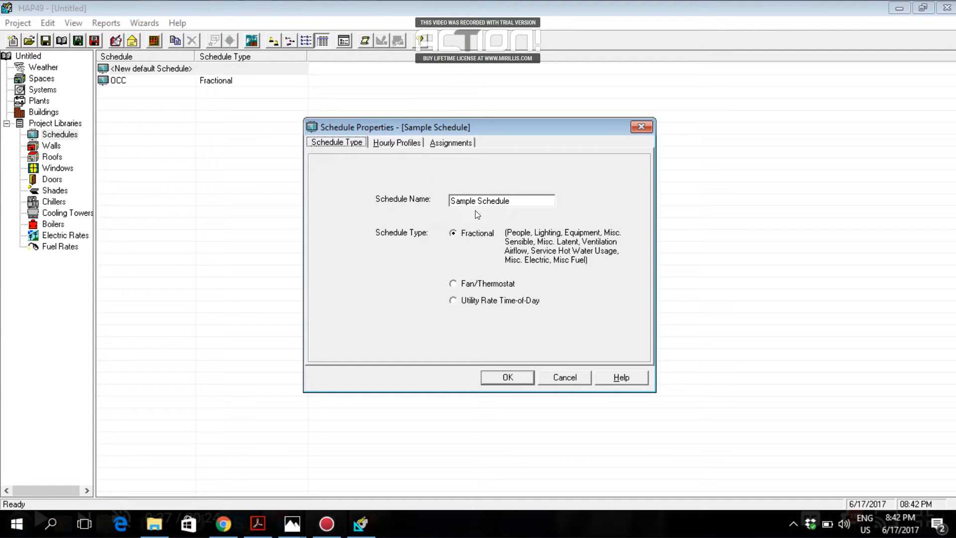
click(485, 201)
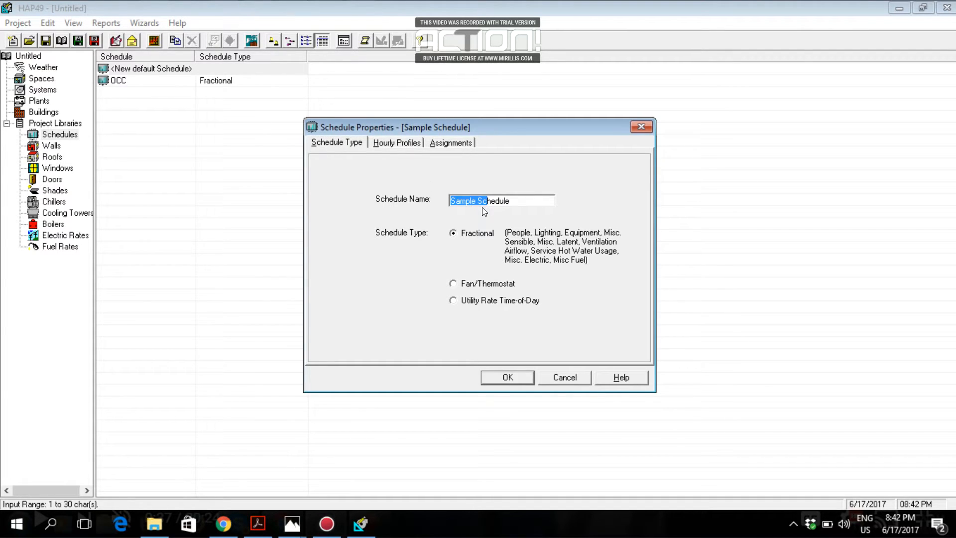
key(Delete)
key(Delete)
key(Delete)
key(Delete)
key(Delete)
key(Delete)
key(Delete)
text(LIGHT)
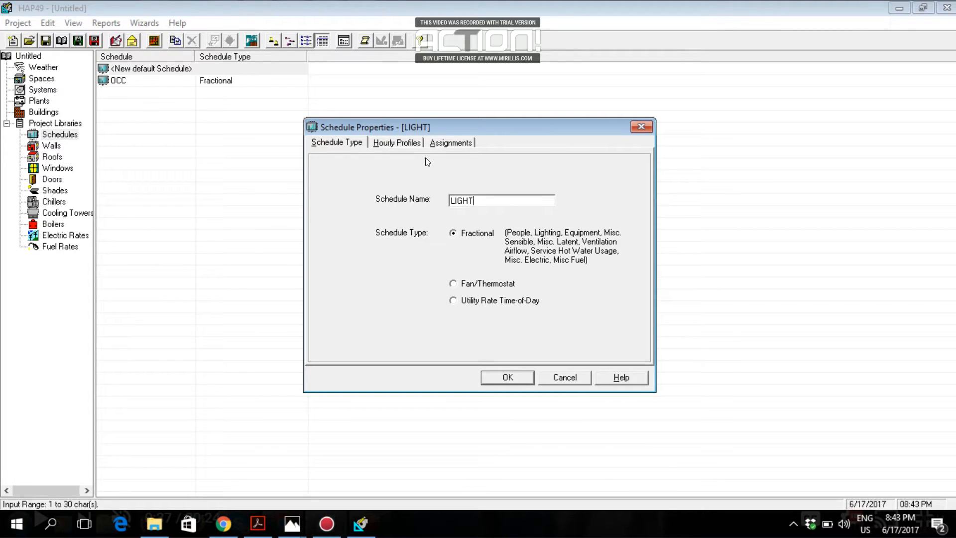
- Lower hours 0 to 6 of LIGHT's Profile One to about 5% each
click(414, 143)
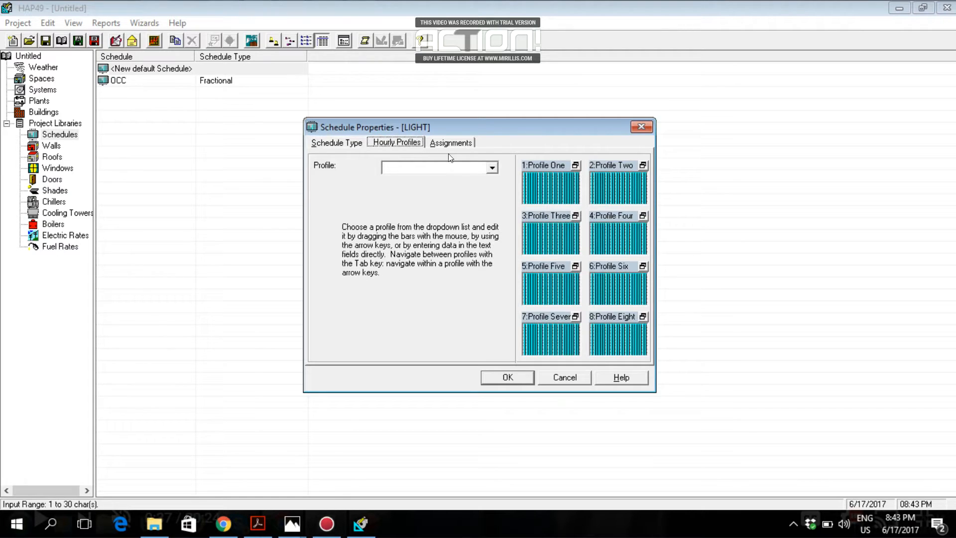
click(496, 169)
click(480, 177)
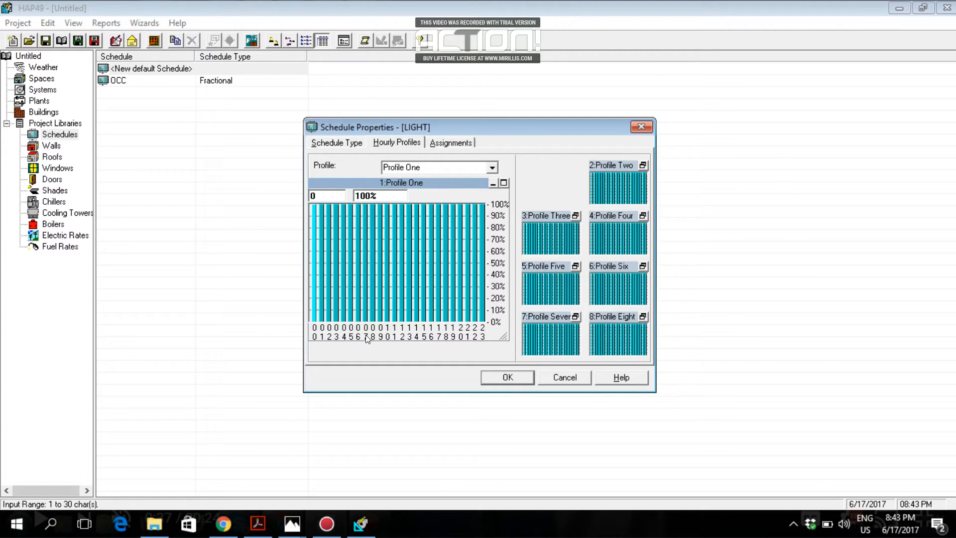
drag(314, 317, 357, 319)
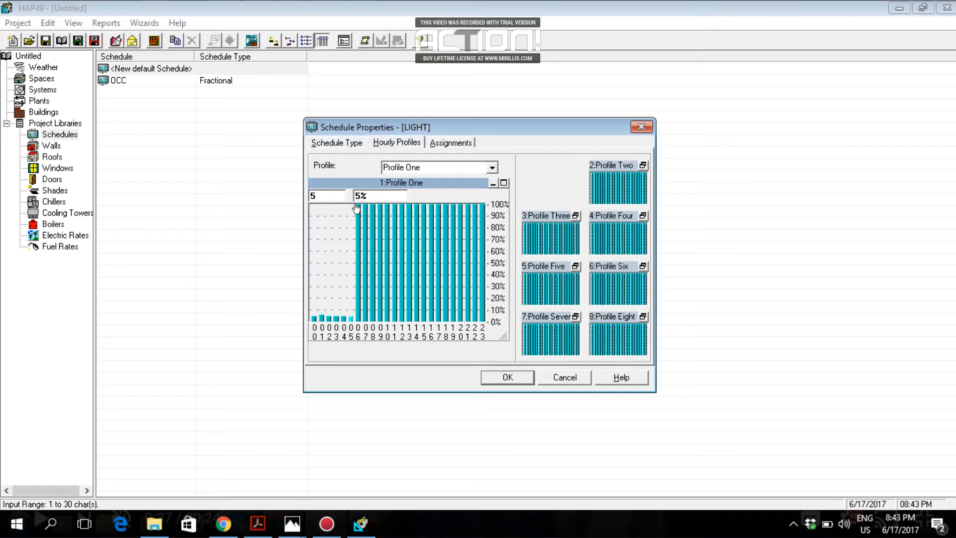
click(358, 318)
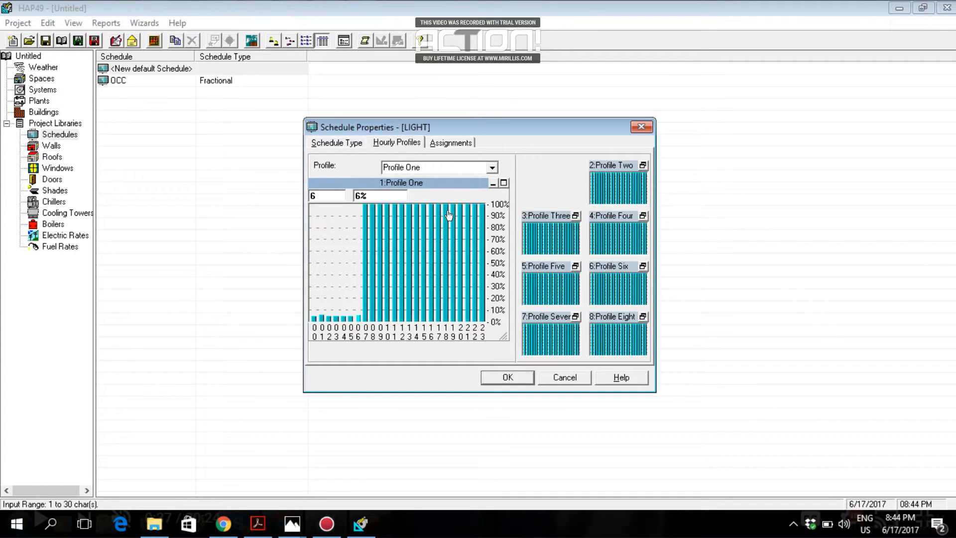
- Lower hours 13 to 23 of LIGHT's Profile One to between about 2% and 5%
drag(444, 322, 482, 319)
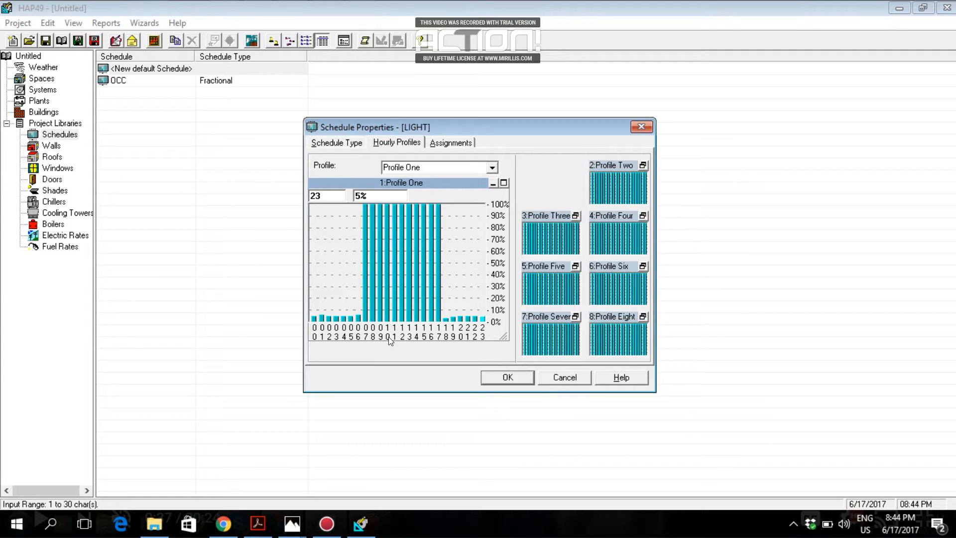
click(424, 319)
click(432, 319)
click(439, 319)
click(432, 320)
click(423, 320)
click(440, 320)
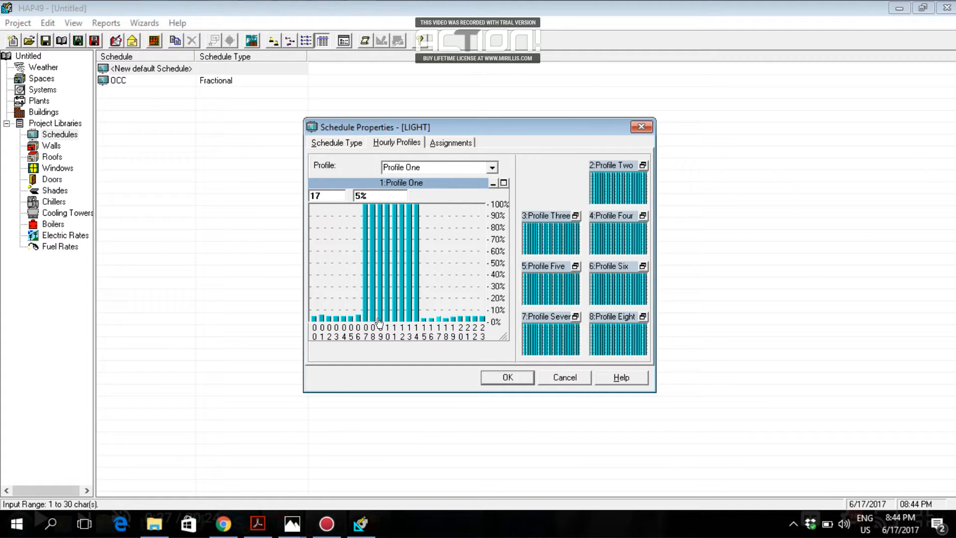
click(410, 320)
click(417, 321)
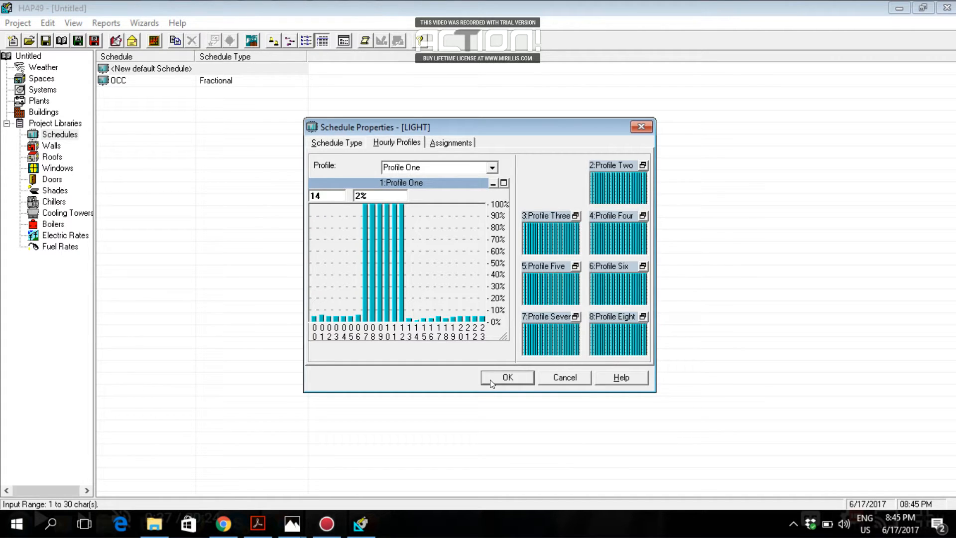
- Select all months and day types in LIGHT's assignments and save the schedule
click(439, 145)
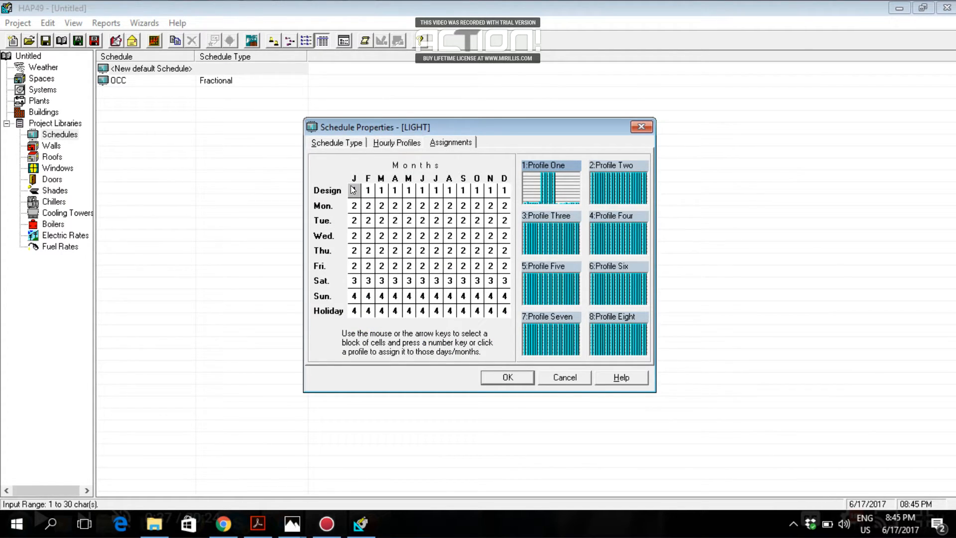
drag(353, 190, 499, 313)
click(507, 377)
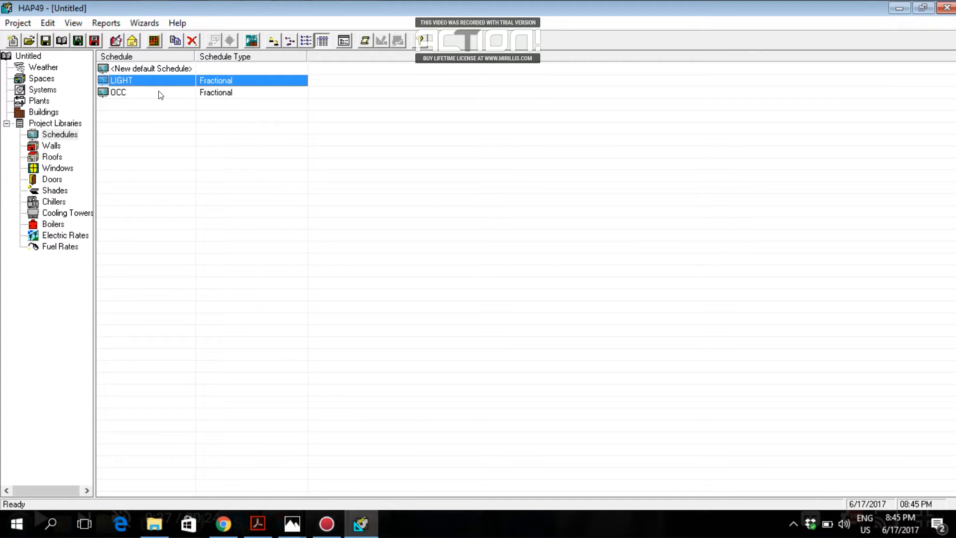
- Reopen the OCC schedule, lower Profile One's hours 13 to 19 to a few percent each, and save it
click(115, 91)
double_click(114, 90)
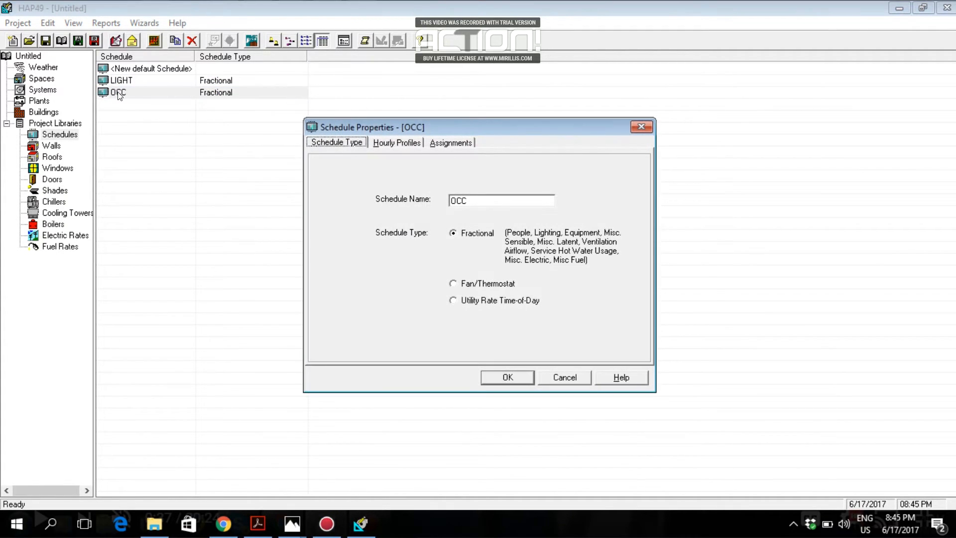
click(381, 143)
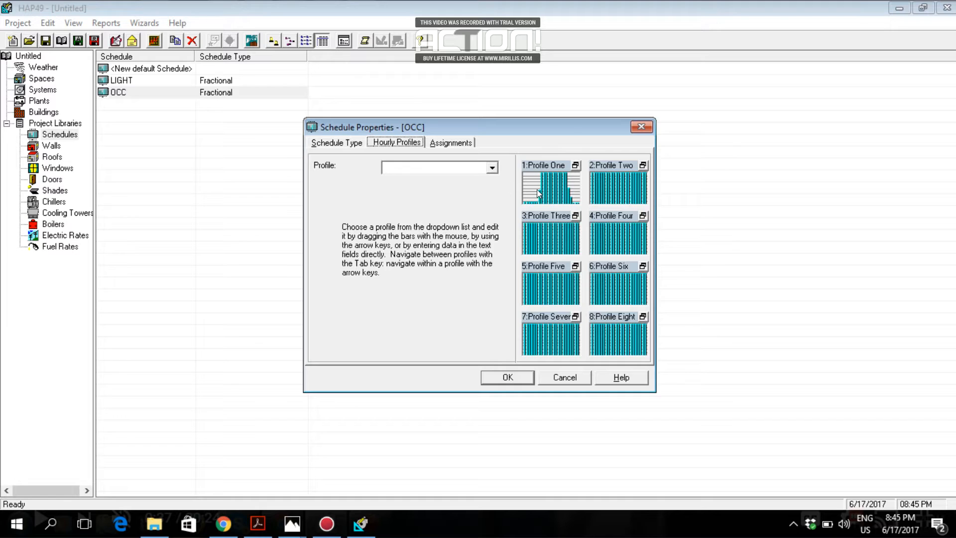
click(551, 192)
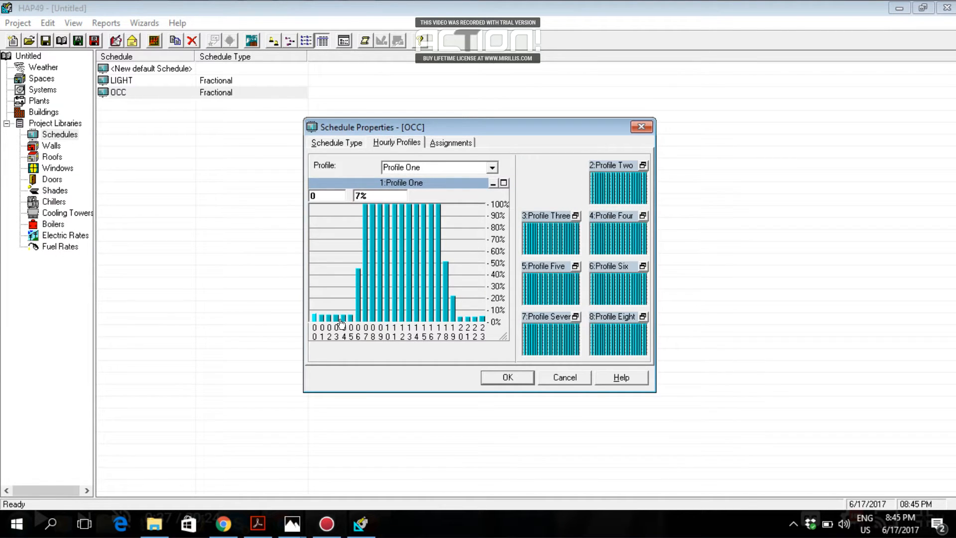
click(409, 319)
click(417, 320)
click(424, 318)
click(431, 319)
click(439, 317)
click(446, 317)
click(453, 317)
click(506, 377)
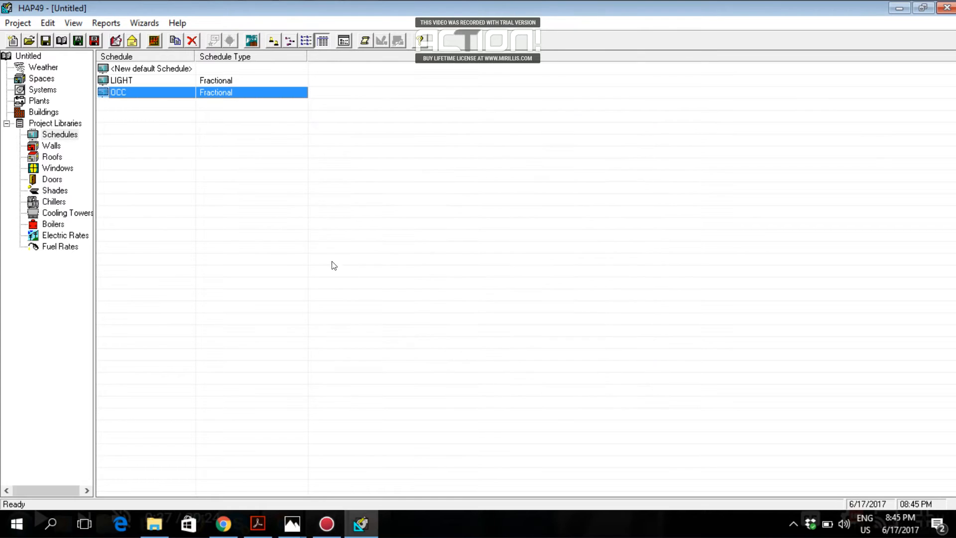
- Create another fractional schedule and name it EQUIPMENT
double_click(132, 70)
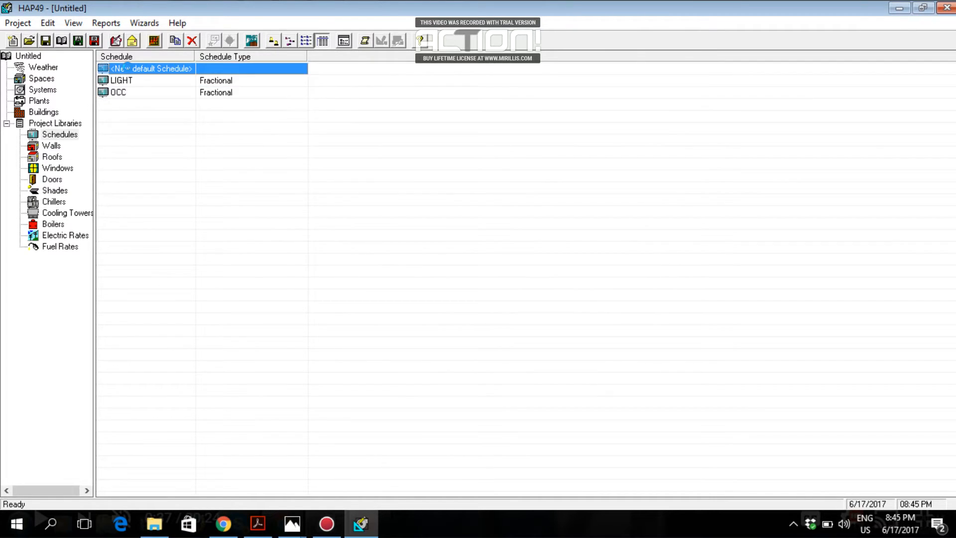
click(509, 202)
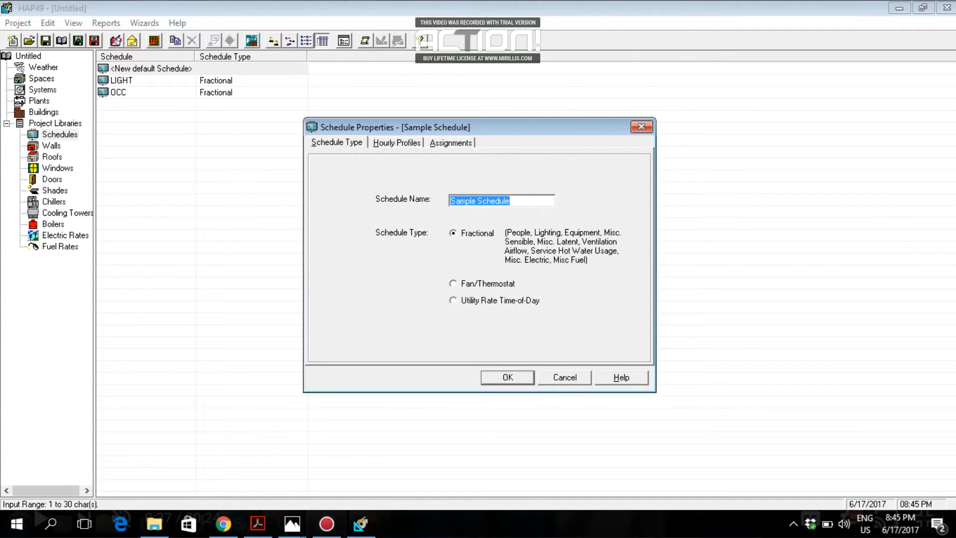
text(EQUIPMENT)
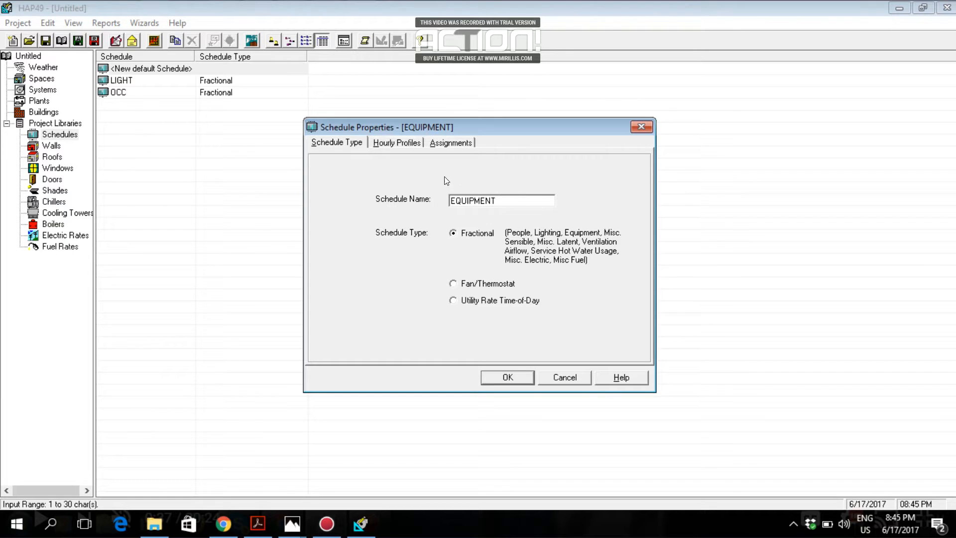
- Open Profile One of the EQUIPMENT schedule and lower hours 0 to 8 to about 5% or 6% each
click(390, 142)
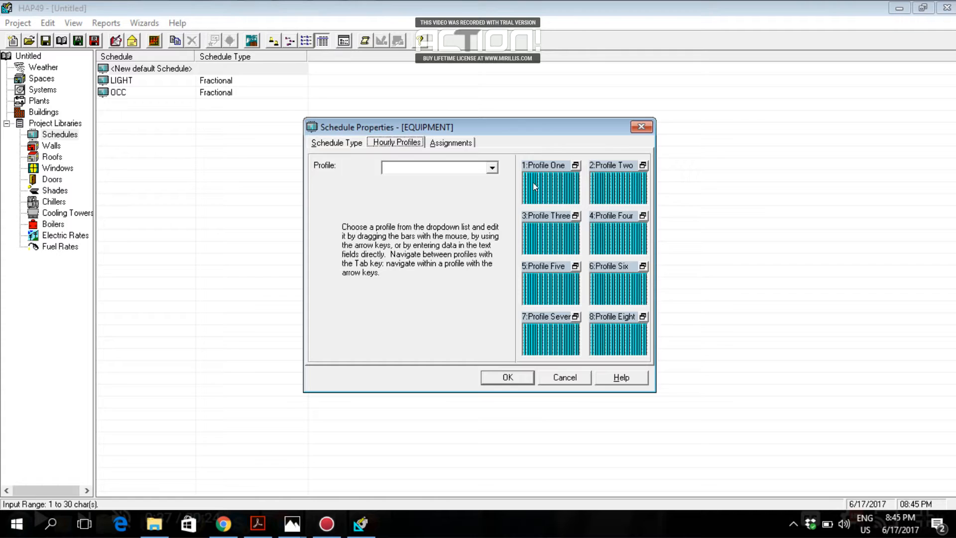
click(492, 167)
click(458, 182)
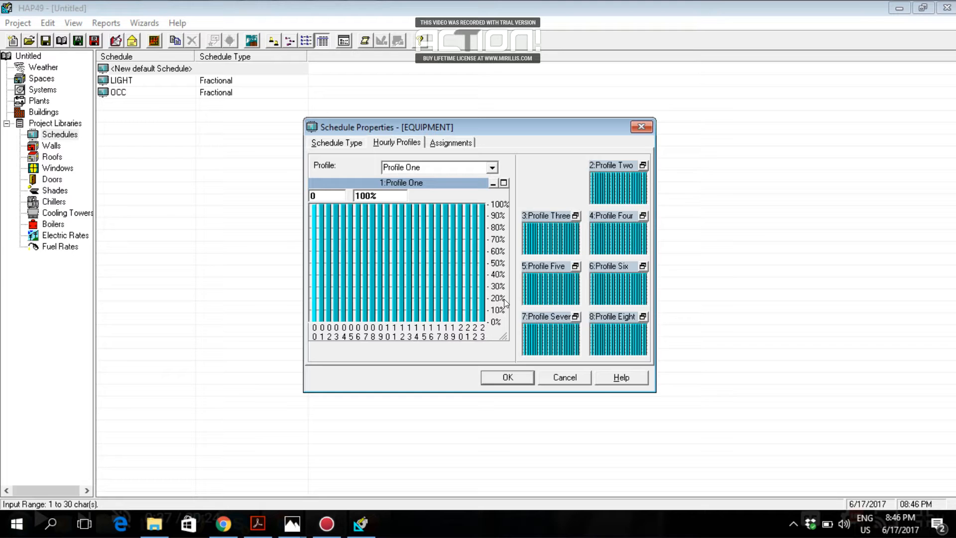
click(315, 318)
click(322, 318)
click(328, 318)
click(336, 319)
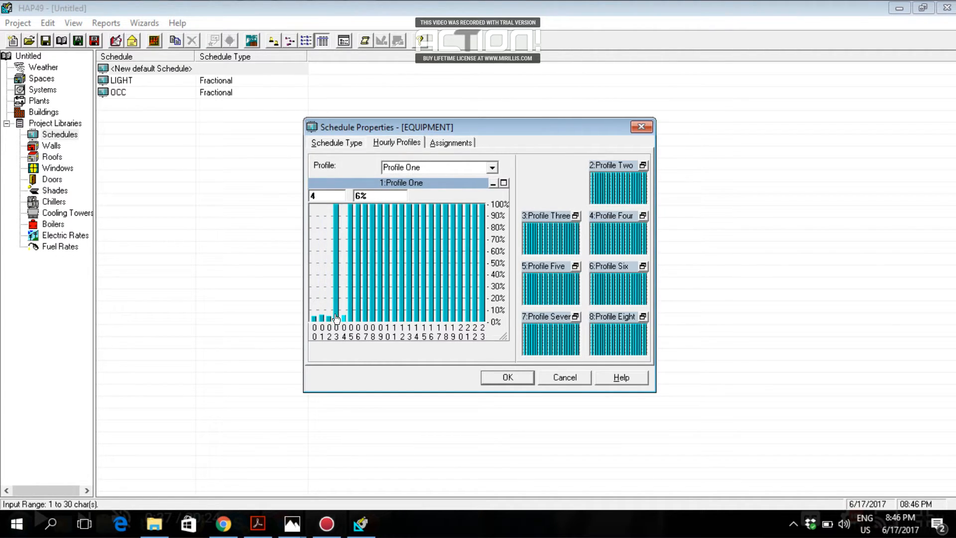
click(344, 319)
click(351, 318)
click(358, 318)
click(366, 318)
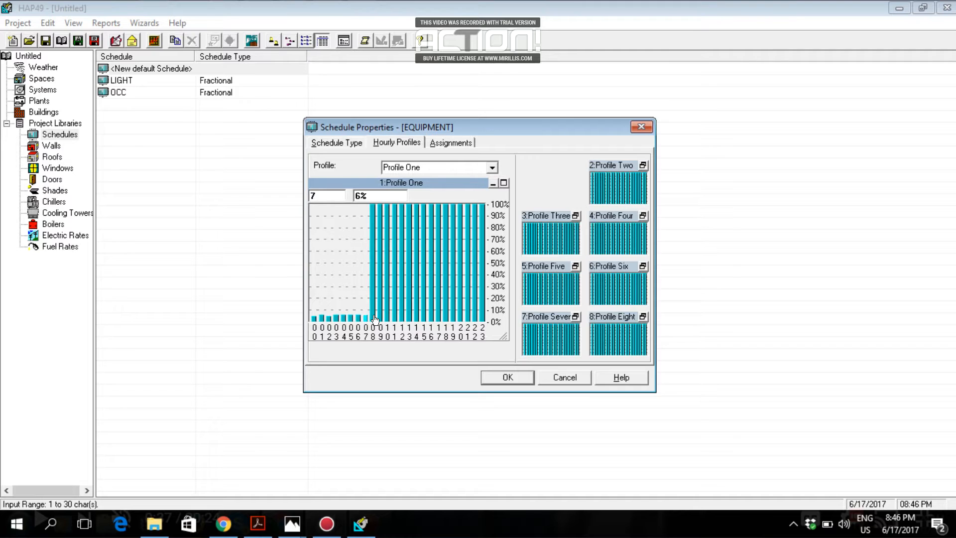
click(372, 318)
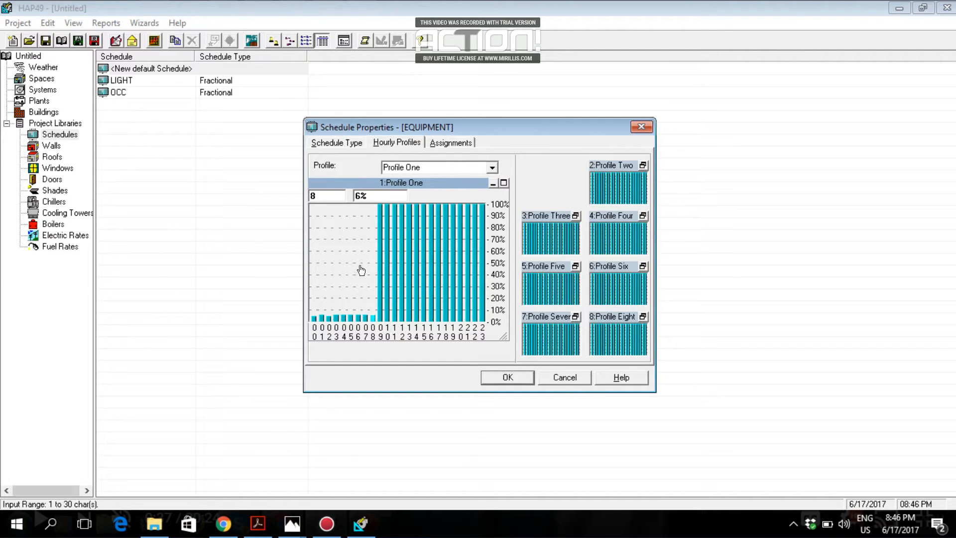
- Raise hours 6 to 8 of EQUIPMENT's Profile One to nearly full, with hour 7 at 96%
click(370, 210)
click(365, 209)
click(358, 209)
click(365, 242)
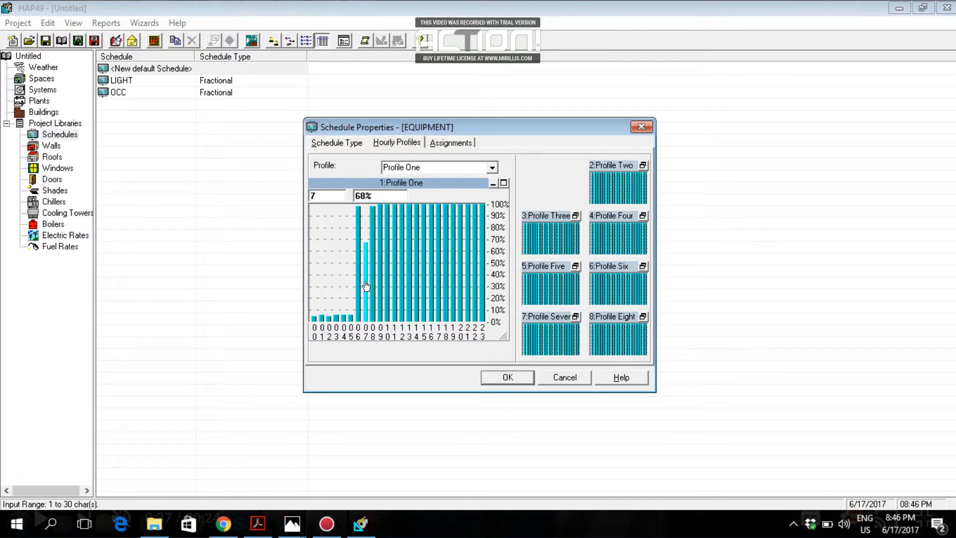
click(365, 214)
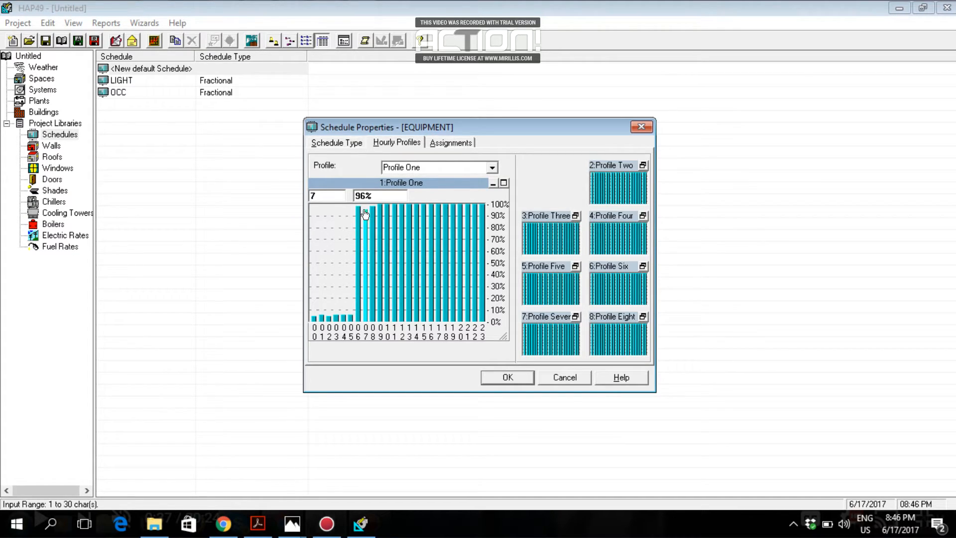
- Lower hour 6 of Profile One to 6% and hours 13 to 23 to between about 5% and 8%
click(358, 317)
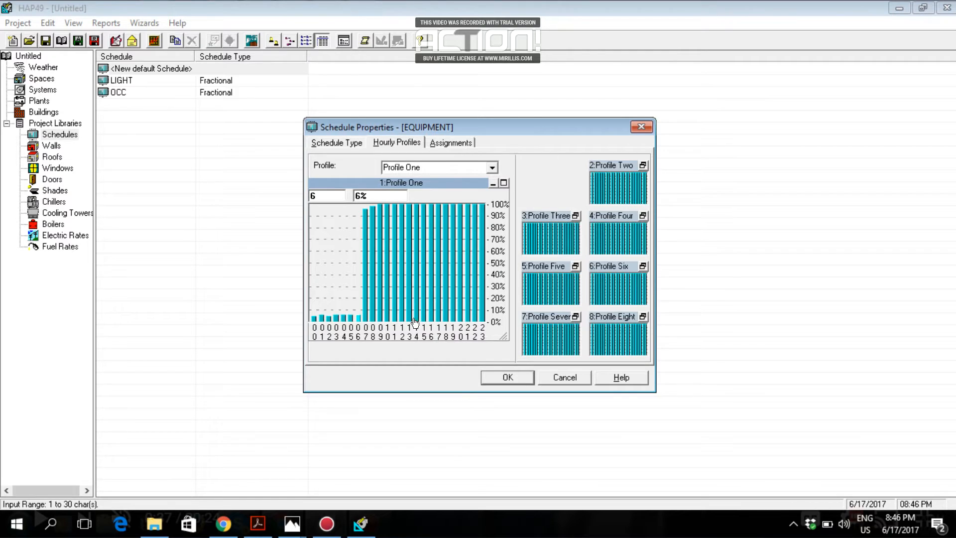
drag(409, 318, 482, 318)
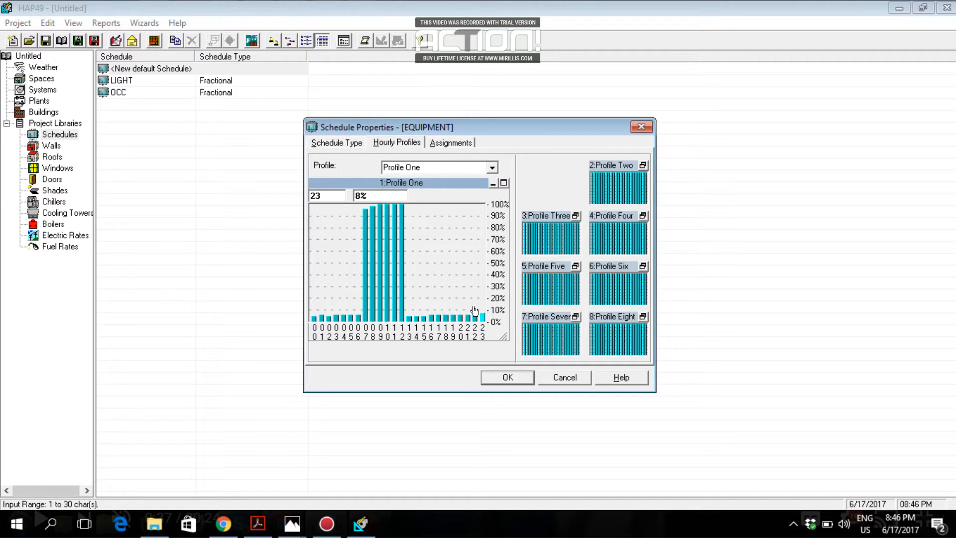
- Select all months and day types in EQUIPMENT's assignments and save the schedule
click(451, 142)
click(351, 190)
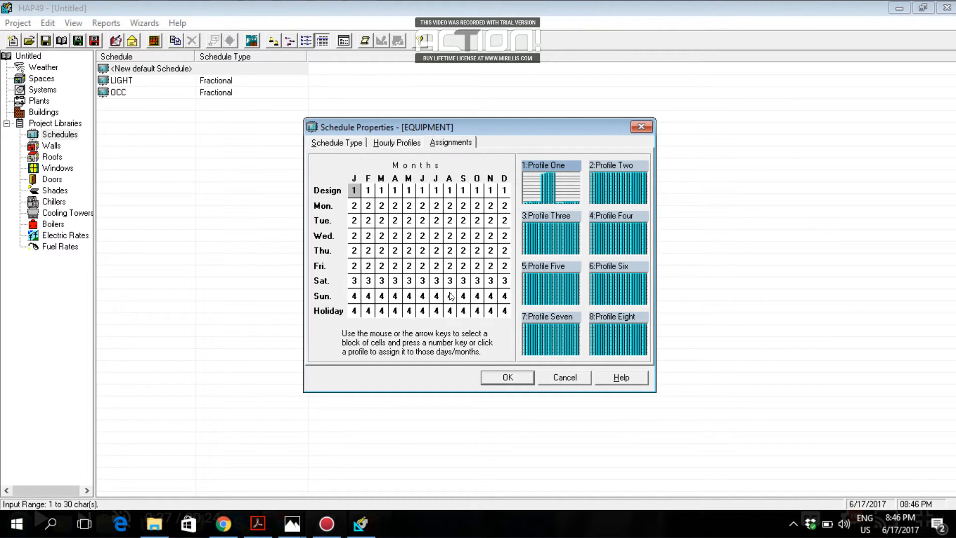
shift+click(506, 312)
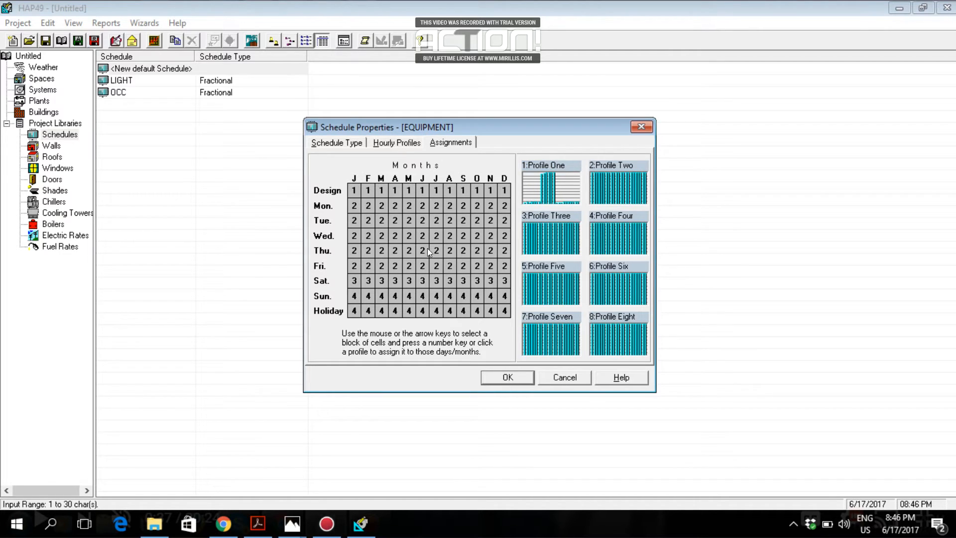
click(498, 377)
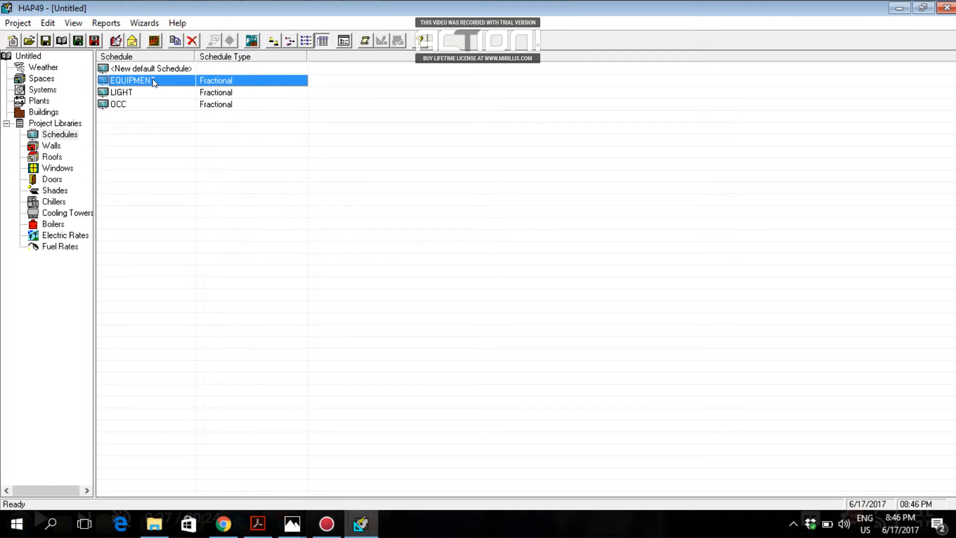
click(150, 90)
click(148, 101)
click(149, 90)
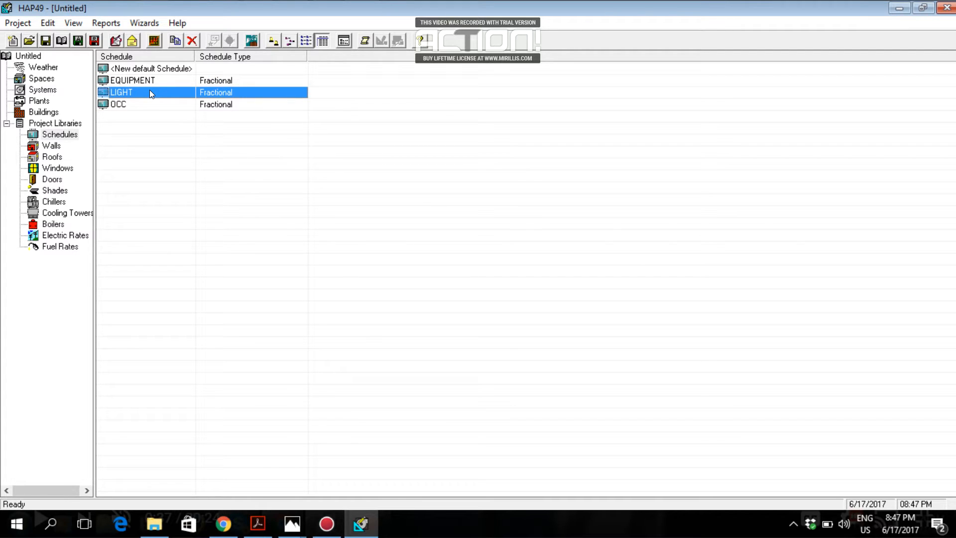
click(147, 79)
click(143, 88)
click(132, 105)
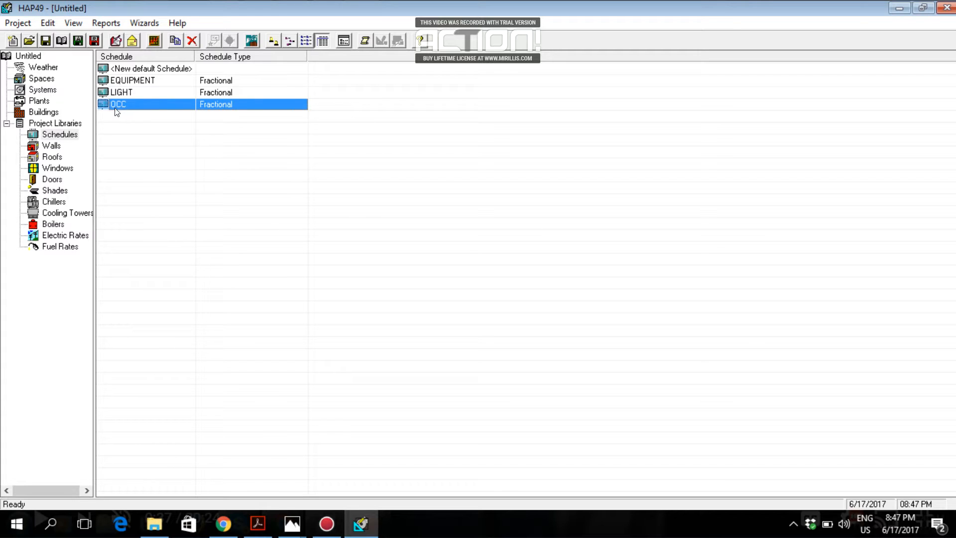
- Create a new schedule named THRM and set its type to Fan/Thermostat
double_click(139, 68)
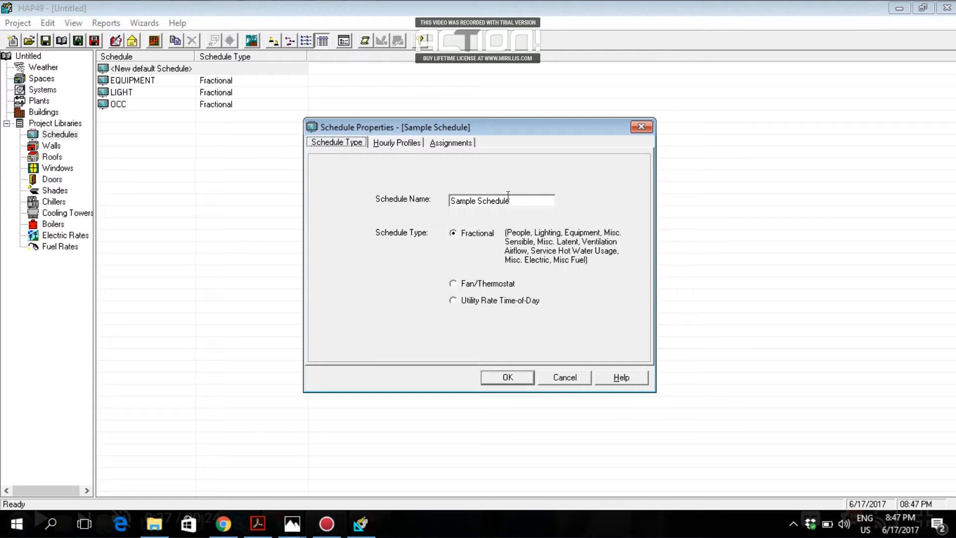
key(Tab)
text(HRM)
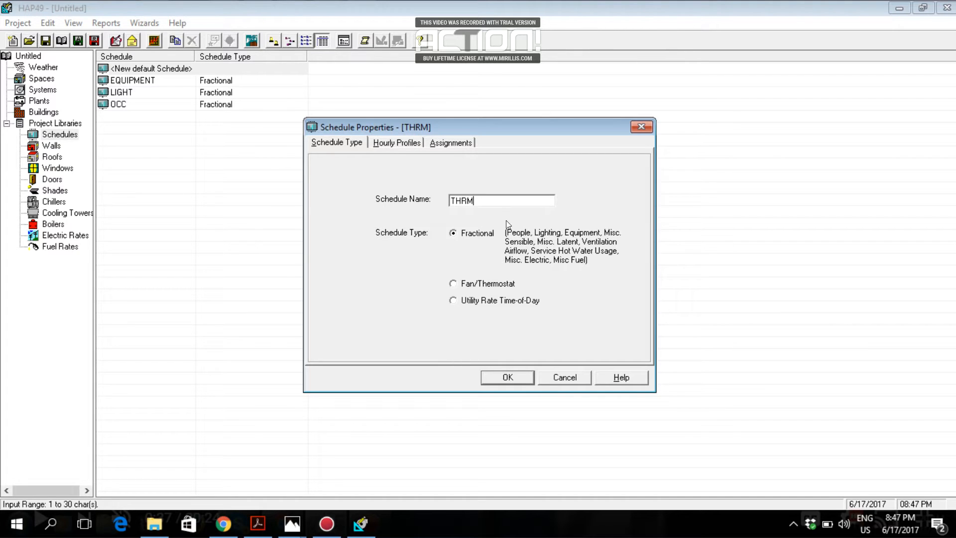
click(453, 285)
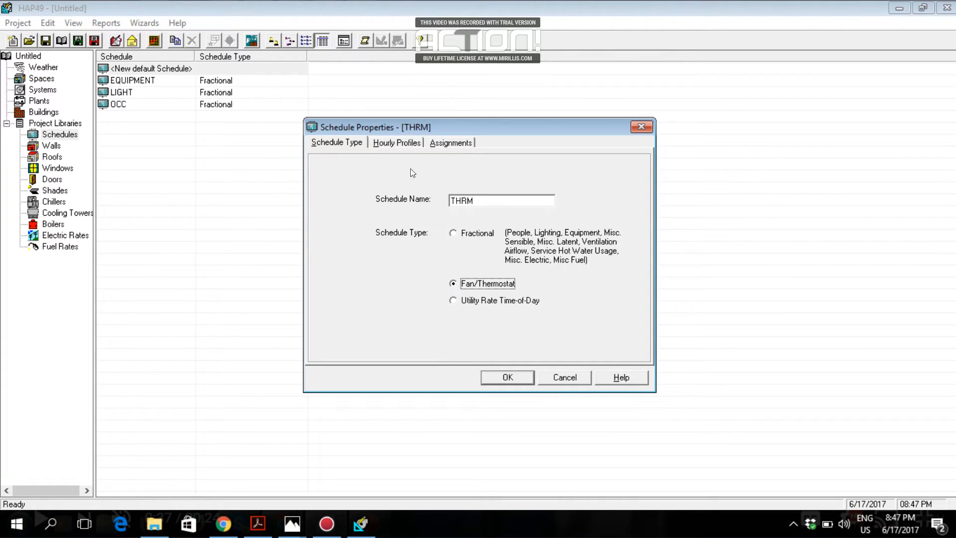
- Open Profile One of the THRM schedule and set hours 0 to 8 to Unoccupied
click(391, 143)
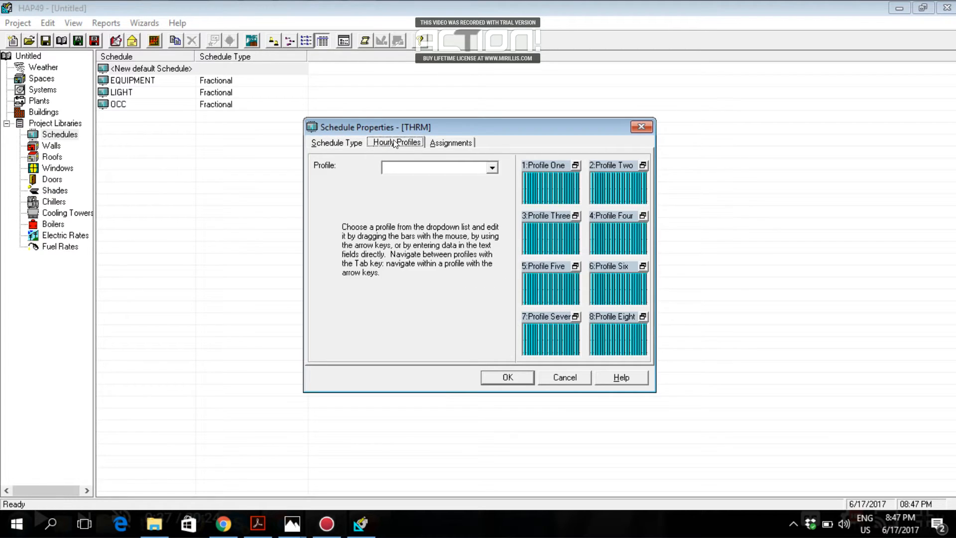
click(492, 167)
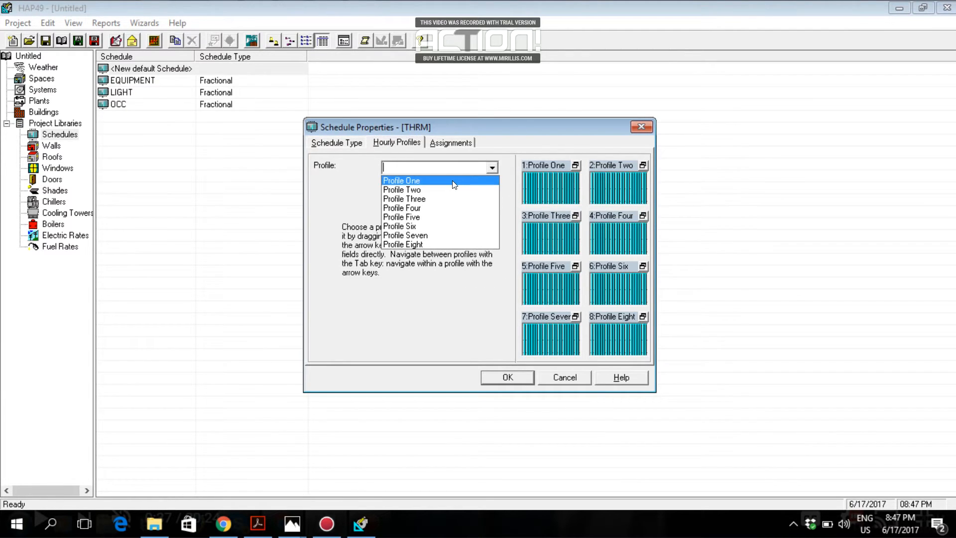
click(452, 180)
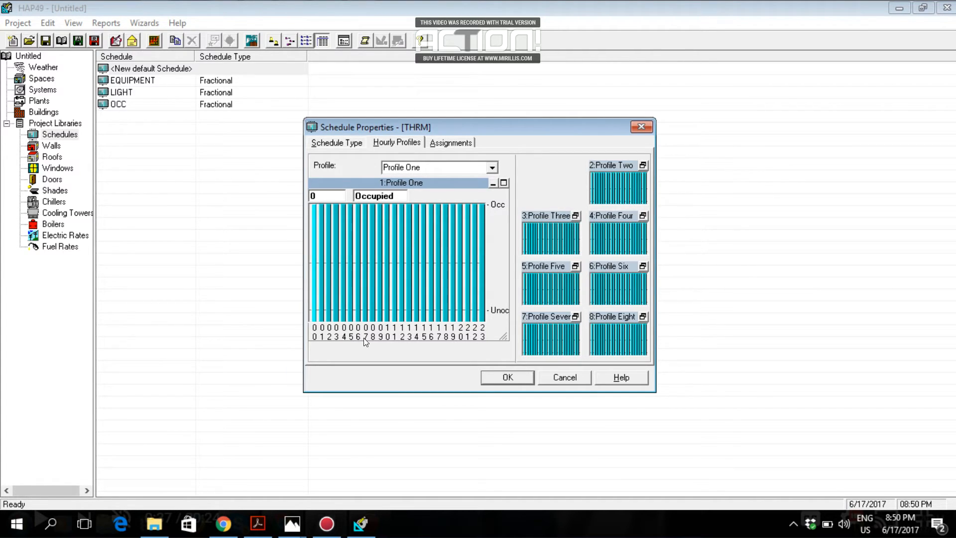
click(313, 315)
click(322, 315)
click(336, 315)
click(328, 315)
click(344, 315)
click(351, 315)
click(358, 314)
click(369, 316)
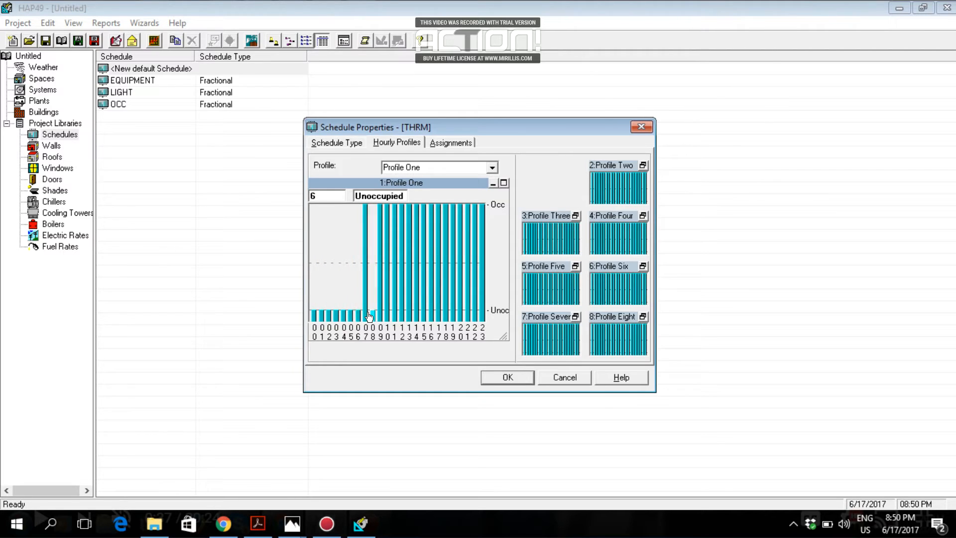
click(365, 315)
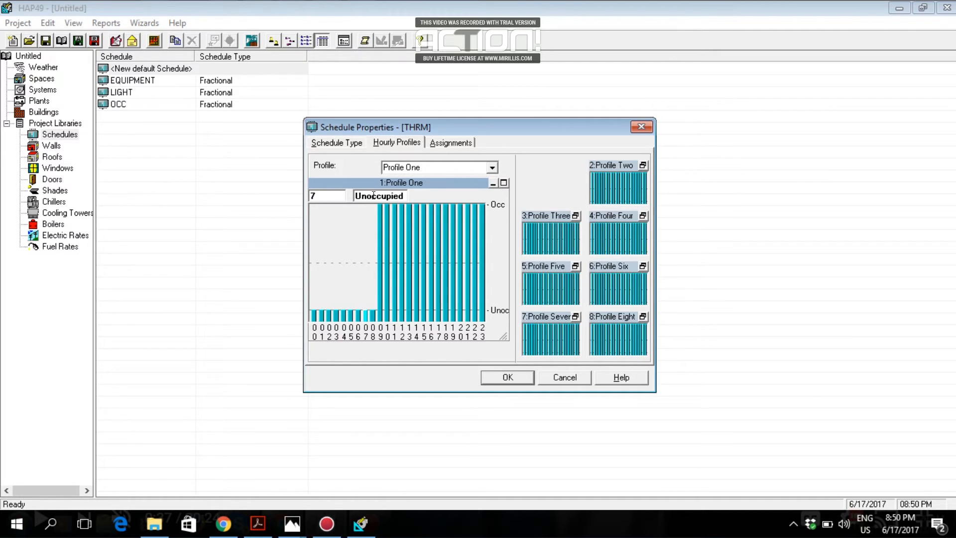
- Set hours 6, 7 and 8 of THRM's Profile One to Occupied
click(359, 209)
click(365, 209)
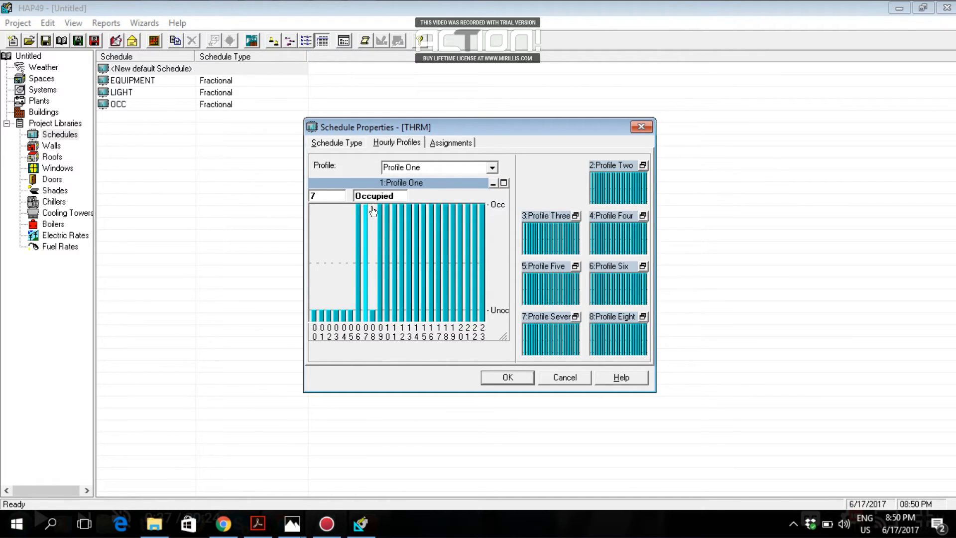
click(373, 211)
- Set hours 13 to 23 of THRM's Profile One to Unoccupied and save the schedule
click(410, 317)
click(417, 320)
click(425, 319)
click(439, 318)
click(432, 318)
click(446, 316)
click(454, 316)
click(461, 316)
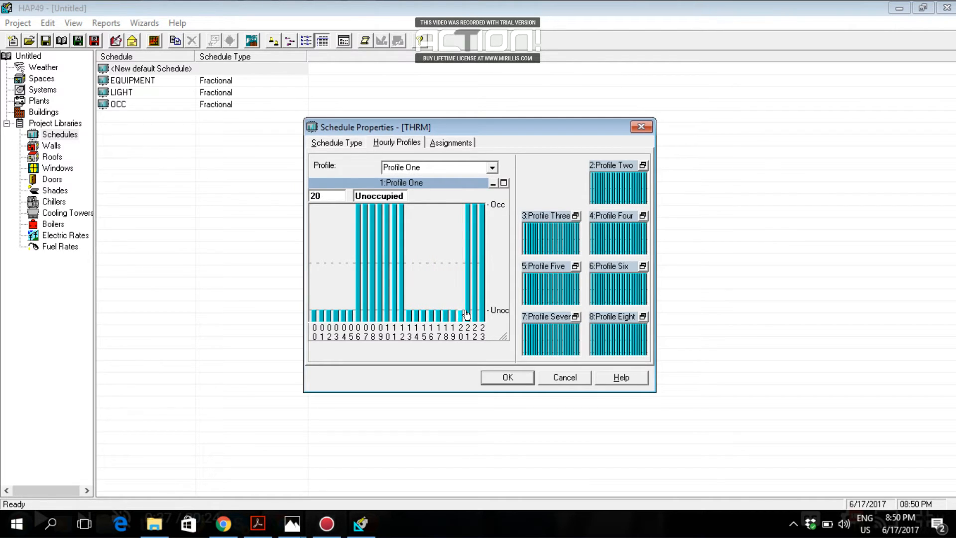
click(468, 317)
click(476, 316)
click(482, 317)
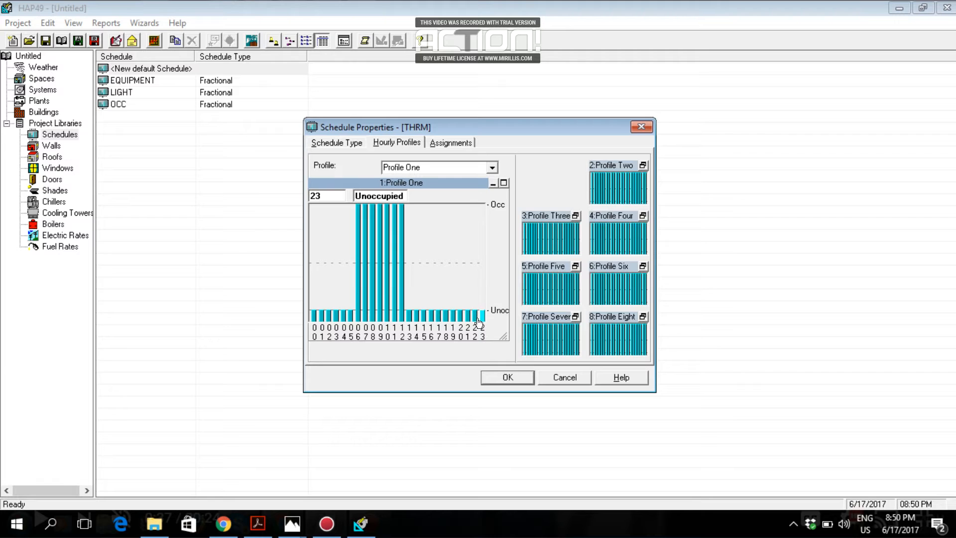
click(496, 378)
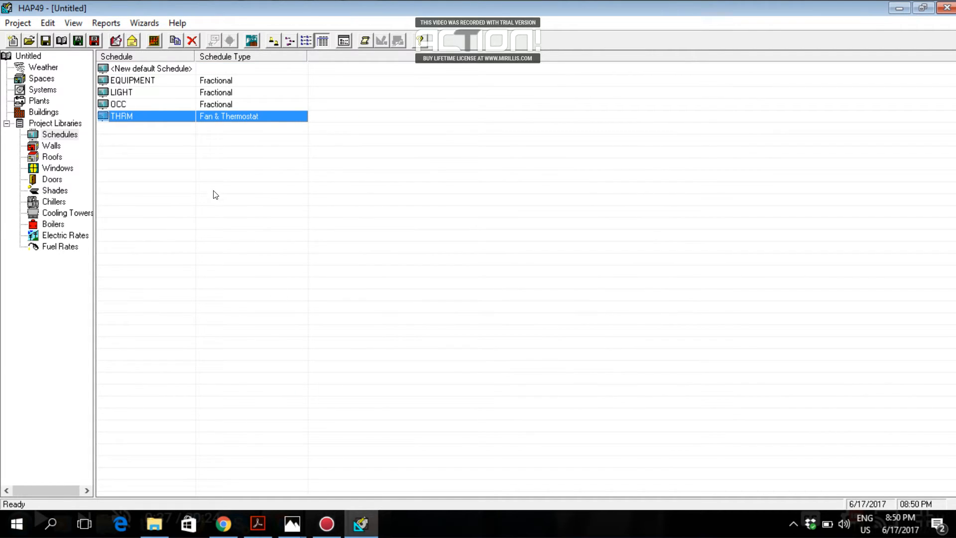
- Reopen the THRM schedule, select all months and day types in its assignments, and save it
double_click(155, 117)
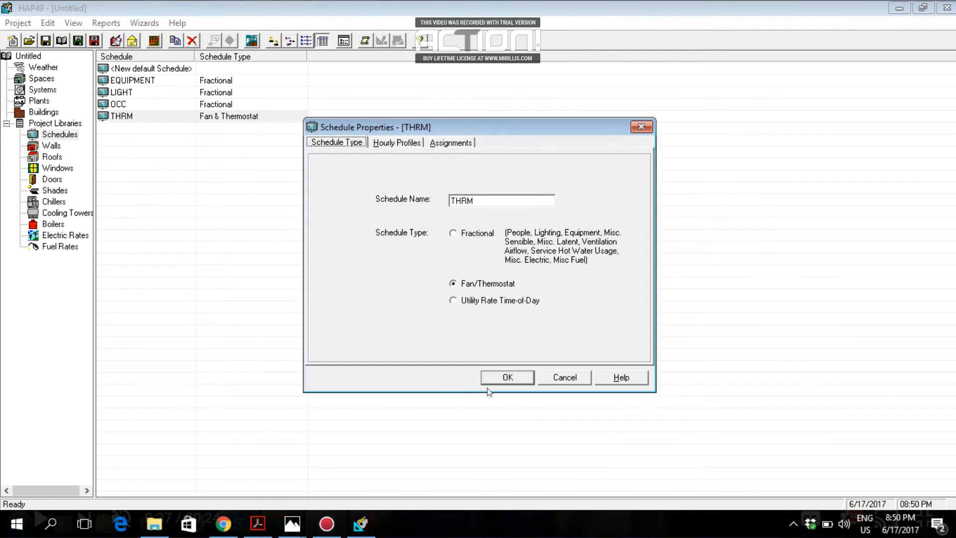
click(397, 143)
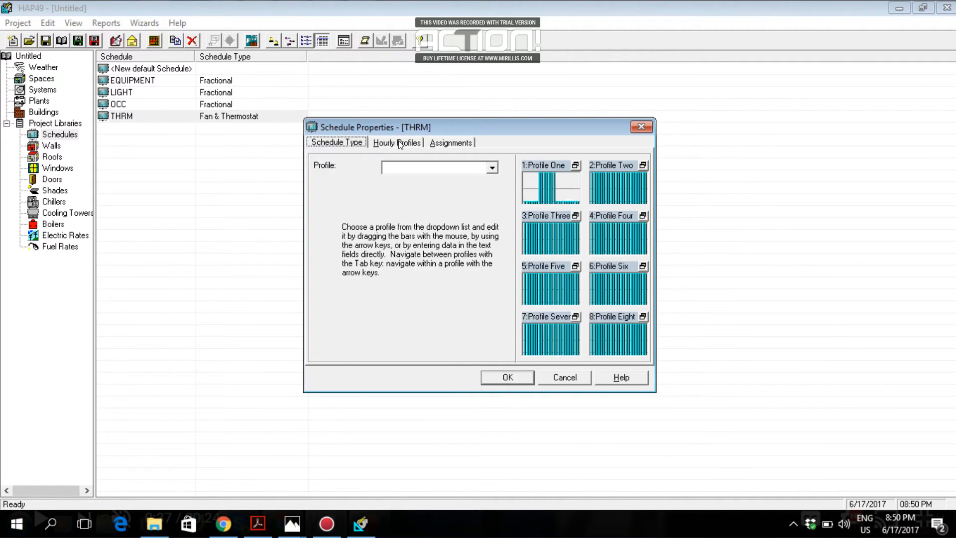
click(467, 145)
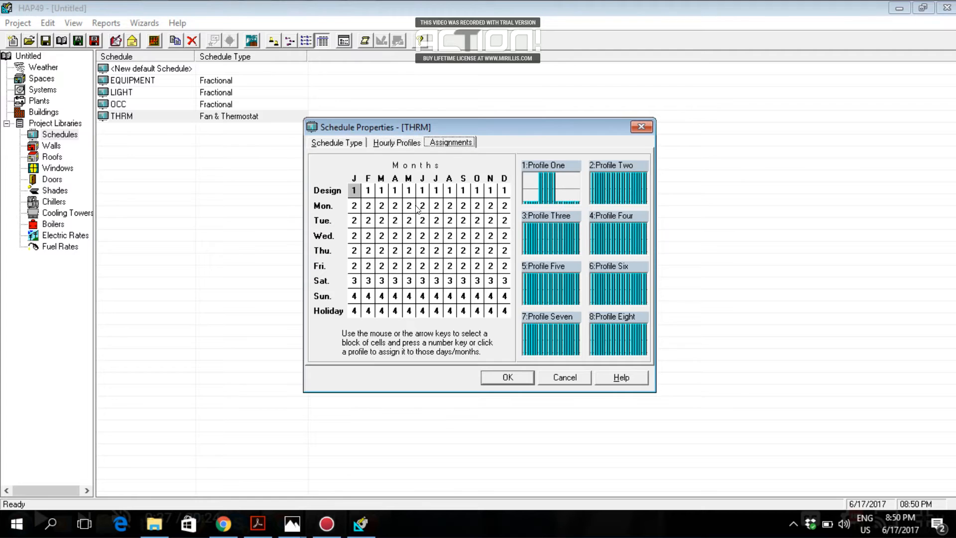
drag(354, 191, 503, 313)
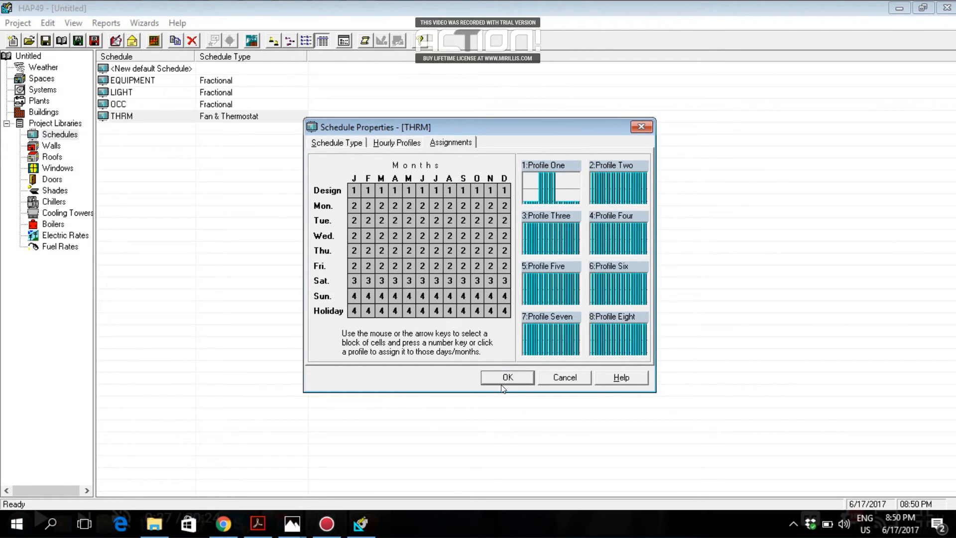
click(505, 379)
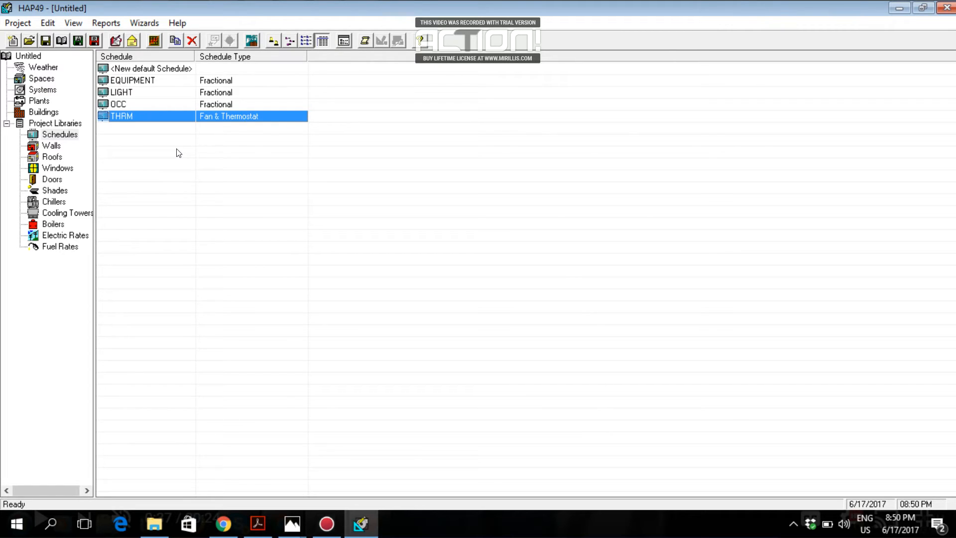
- Open Profile One of the EQUIPMENT schedule, then select all months and day types in its assignments and save the schedule
double_click(171, 83)
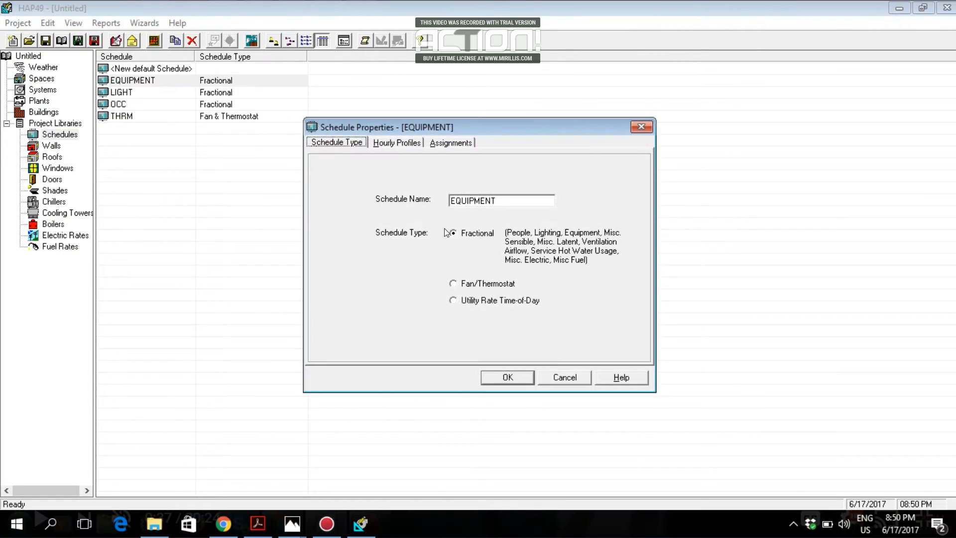
click(387, 143)
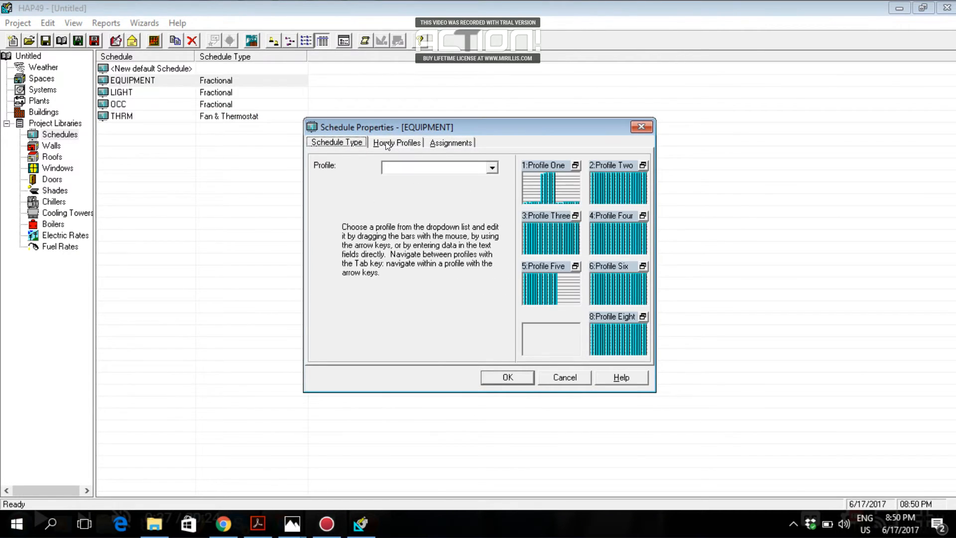
click(492, 167)
click(438, 182)
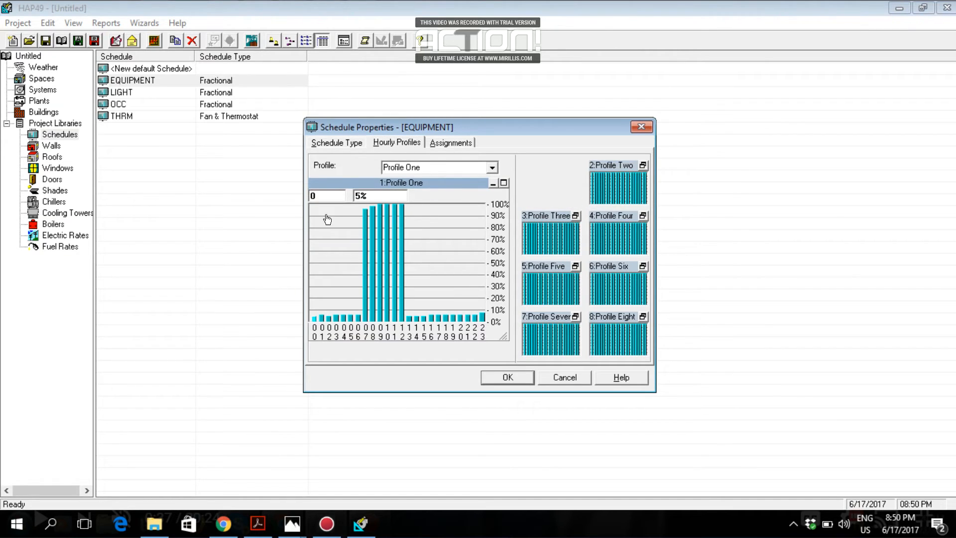
click(438, 144)
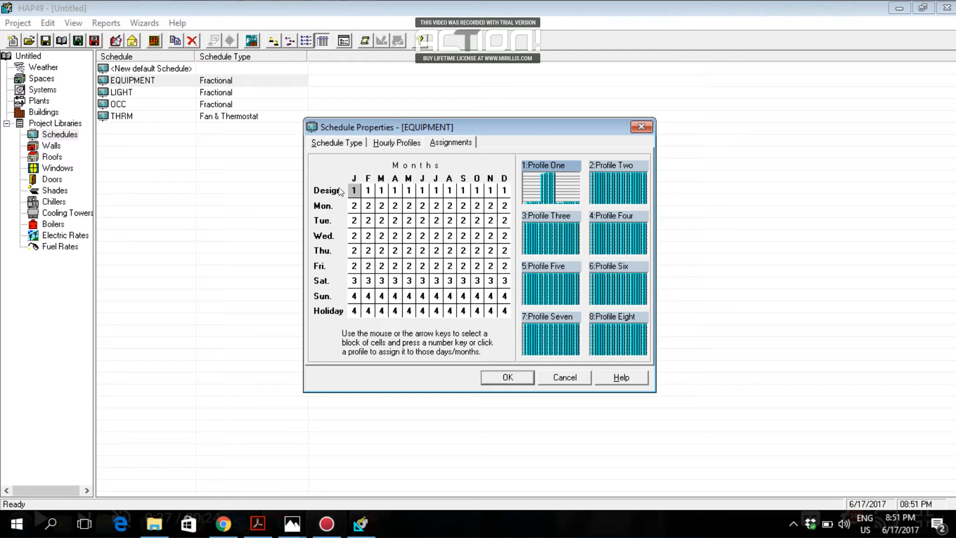
drag(352, 192, 502, 316)
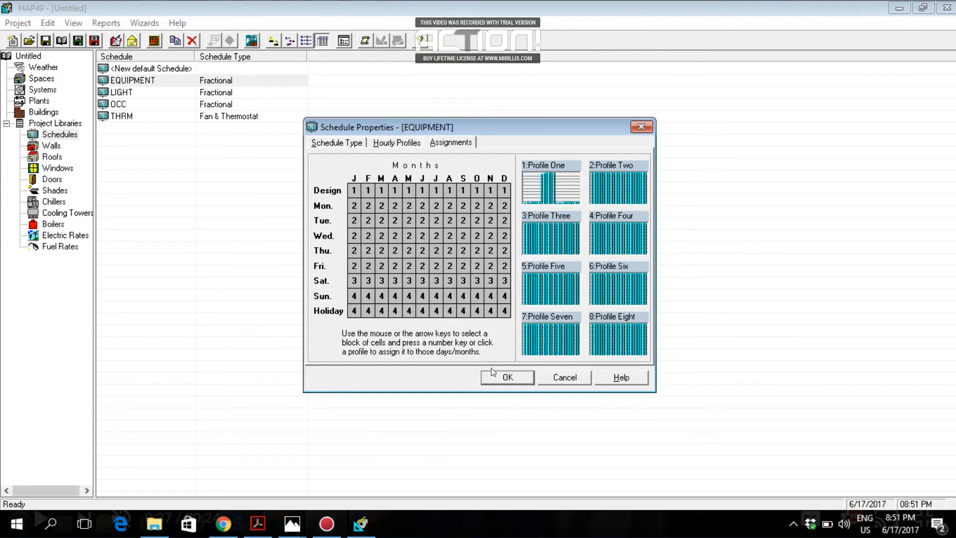
click(491, 380)
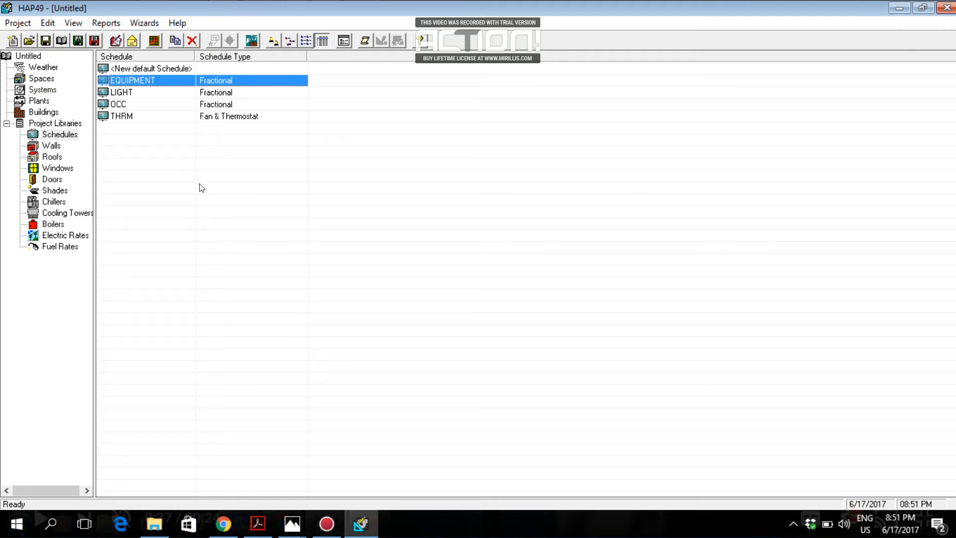
- Review Profile One in the LIGHT schedule's hourly profiles and close the schedule without saving
double_click(139, 92)
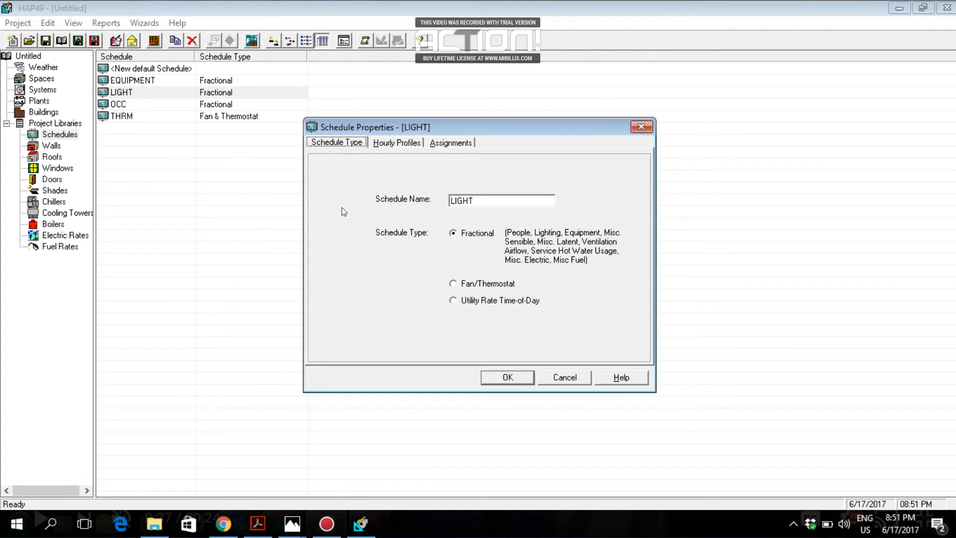
click(382, 143)
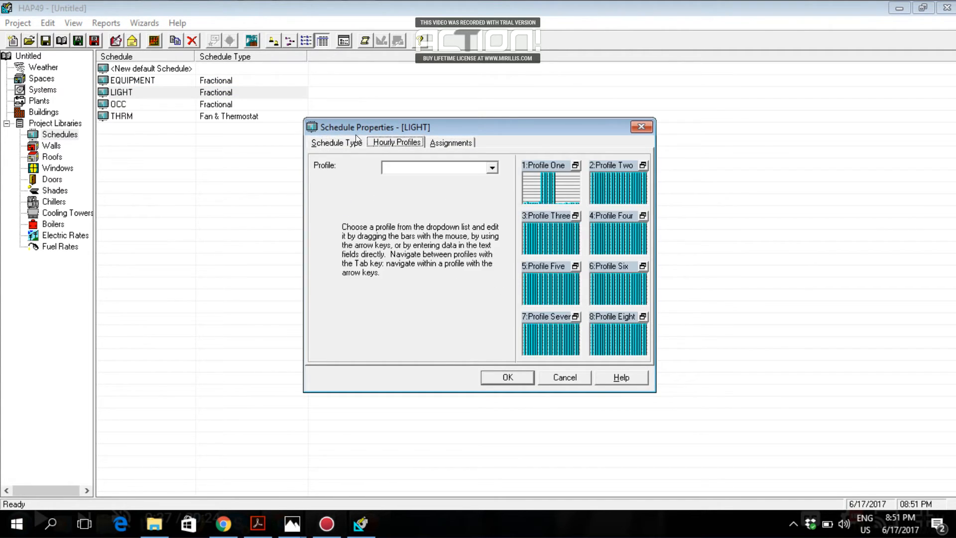
click(339, 144)
click(386, 146)
click(492, 169)
click(434, 185)
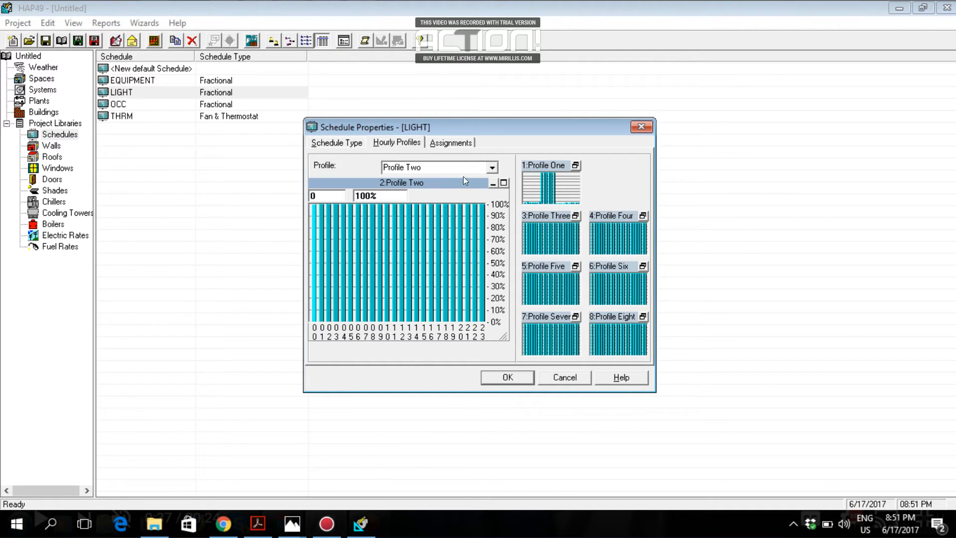
click(492, 169)
click(478, 178)
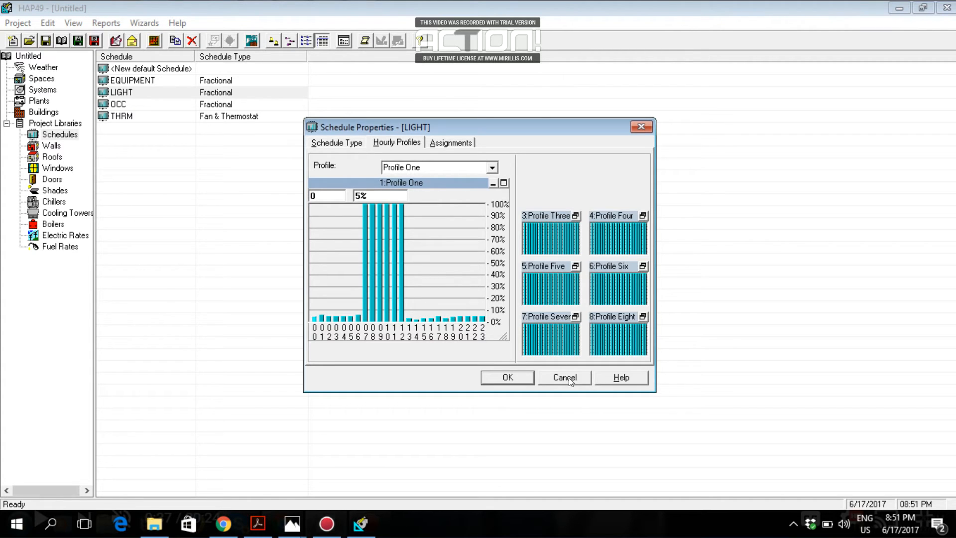
click(548, 377)
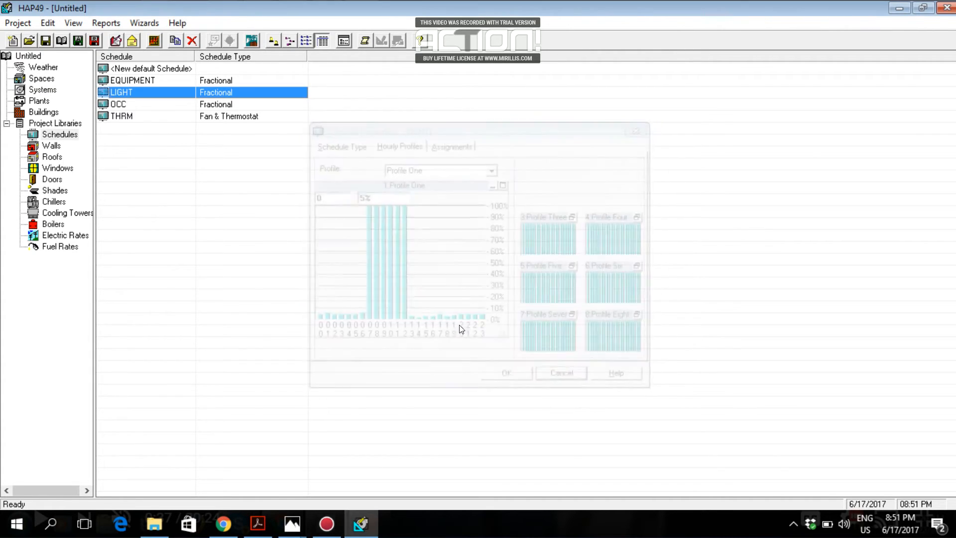
- Create a new fractional schedule named OCC 01 and open Profile One in its hourly profiles
double_click(143, 73)
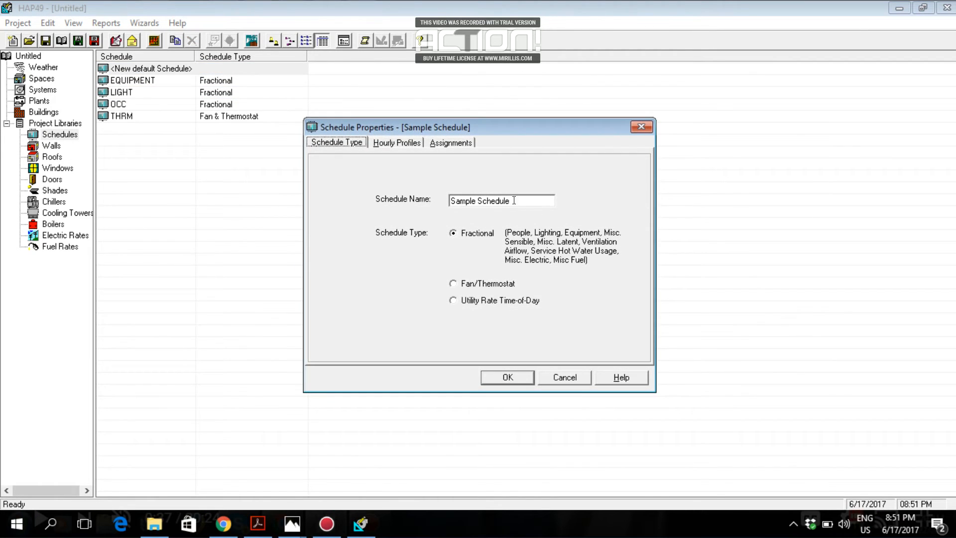
key(Tab)
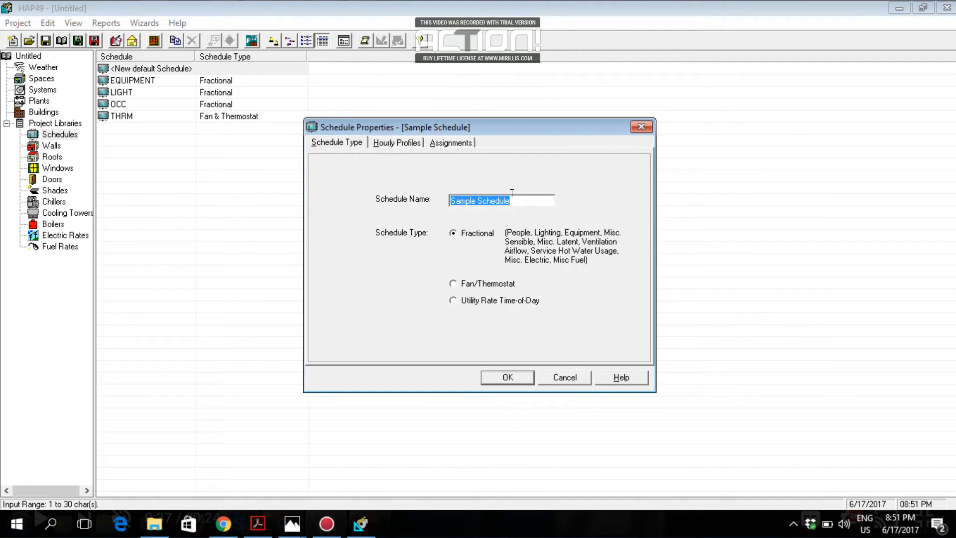
text(OCC 01)
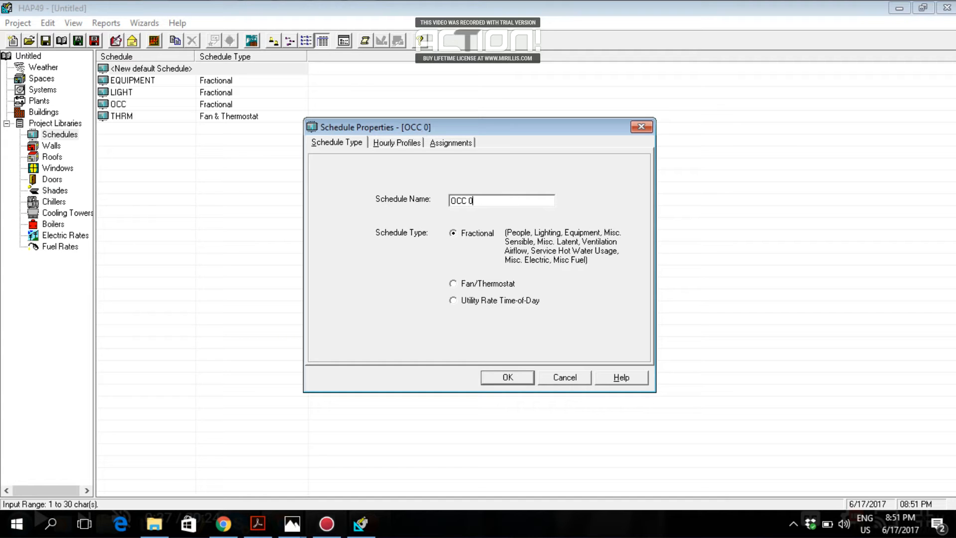
click(402, 143)
click(433, 167)
click(495, 171)
click(474, 181)
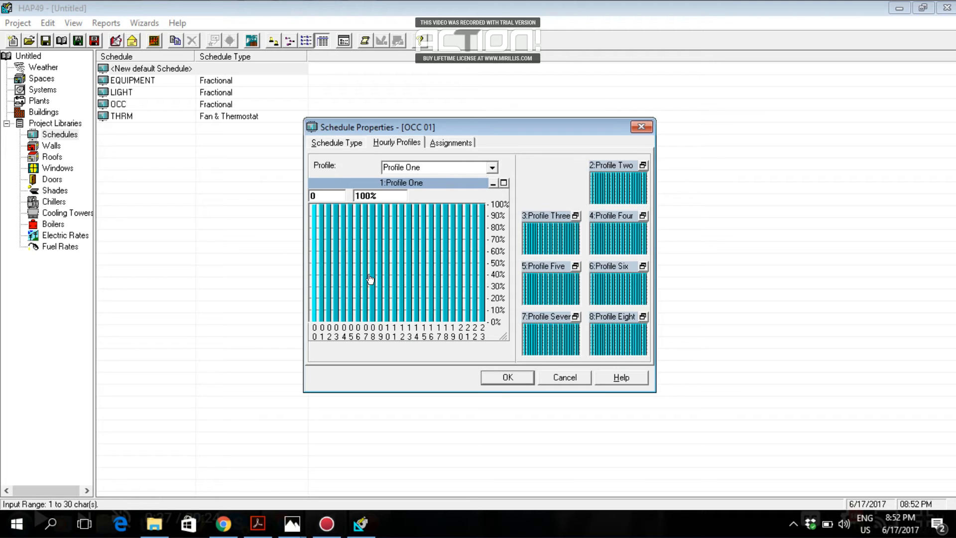
- Select all months and day types in OCC 01's assignments and save the schedule
click(453, 143)
drag(360, 189, 504, 312)
click(506, 377)
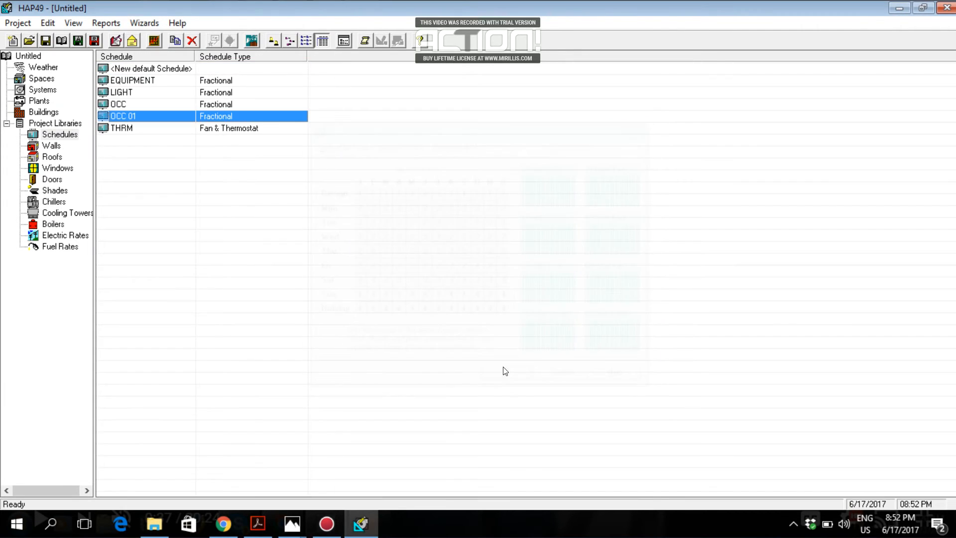
double_click(138, 92)
double_click(494, 200)
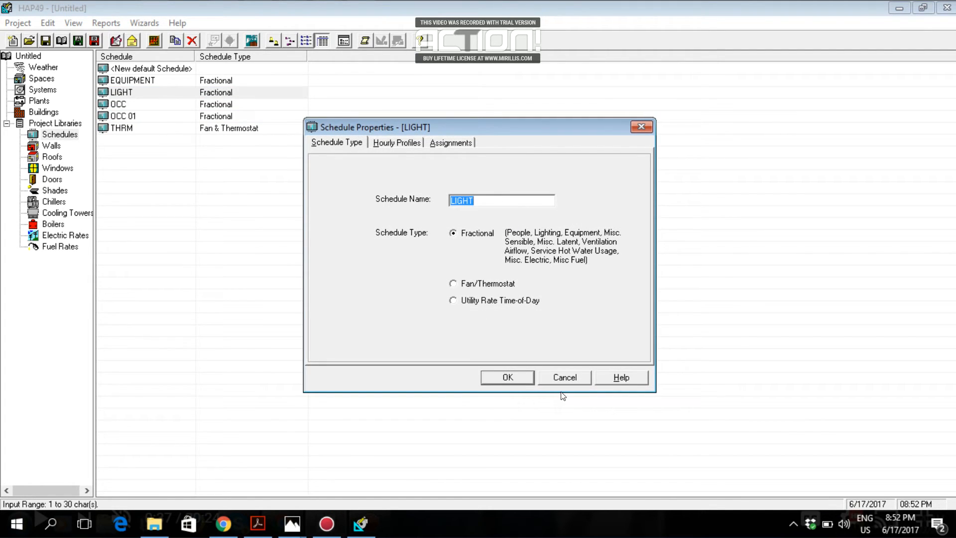
click(562, 378)
- Create a new fractional schedule named LIGHT 01 and open Profile One in its hourly profiles
double_click(165, 68)
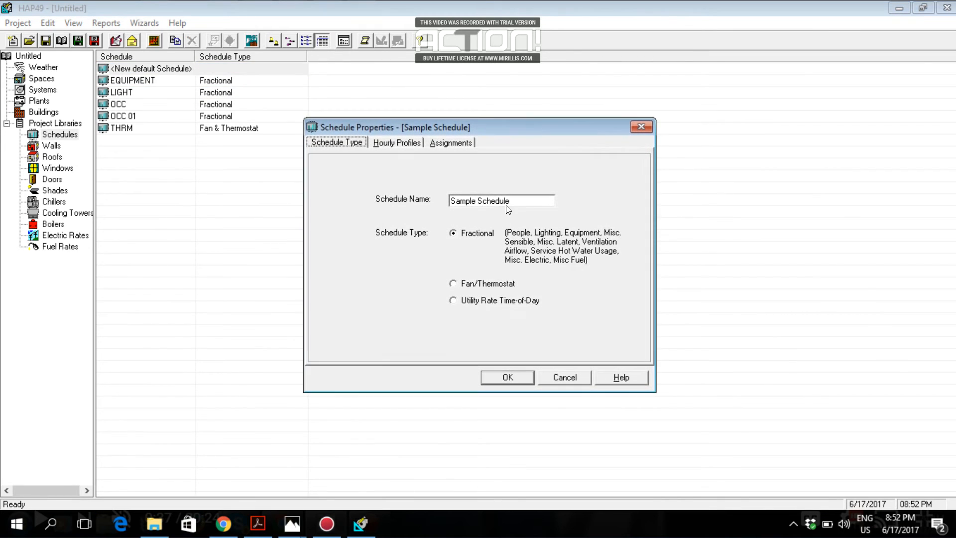
click(510, 199)
text(LI)
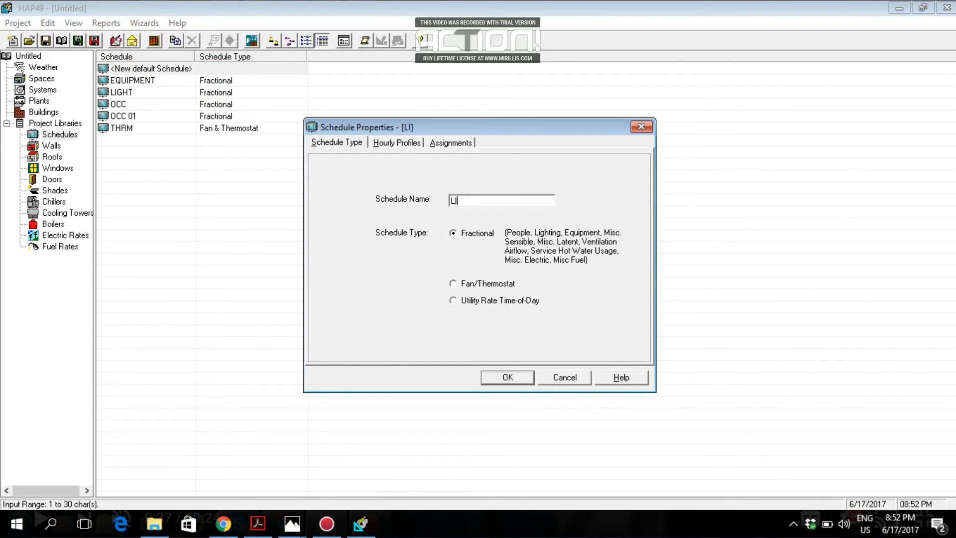
text(GHT 00)
key(BackSpace)
text(1)
click(397, 143)
click(491, 169)
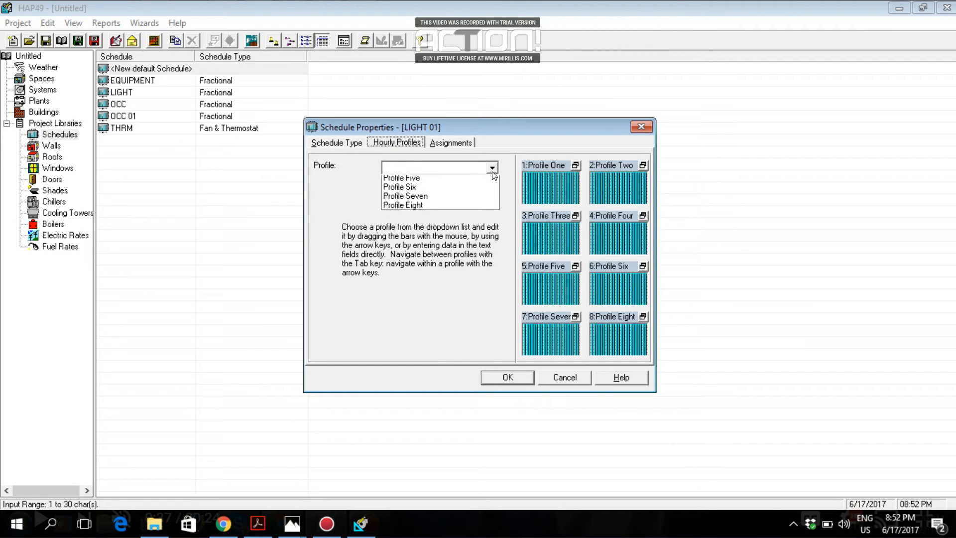
click(431, 179)
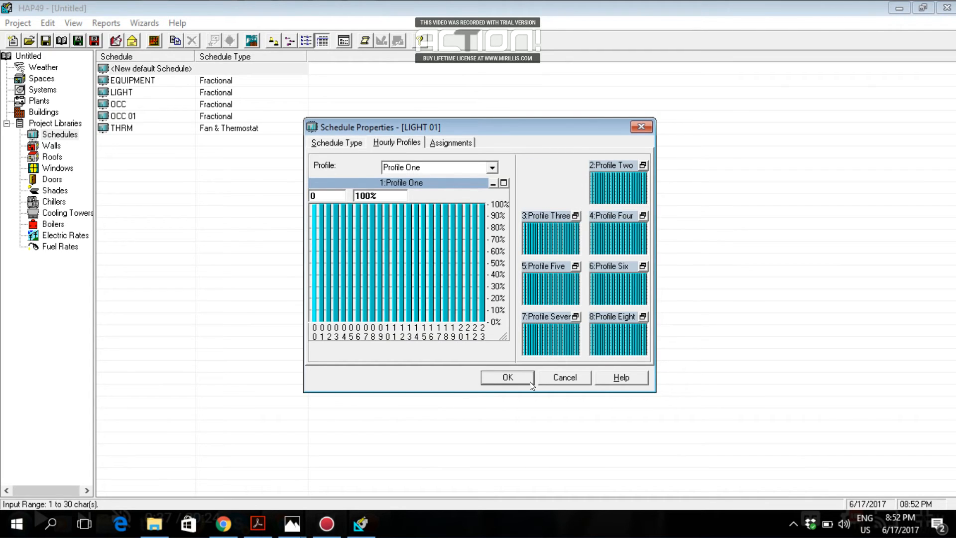
- Select all months and day types in LIGHT 01's assignments and save the schedule
click(516, 377)
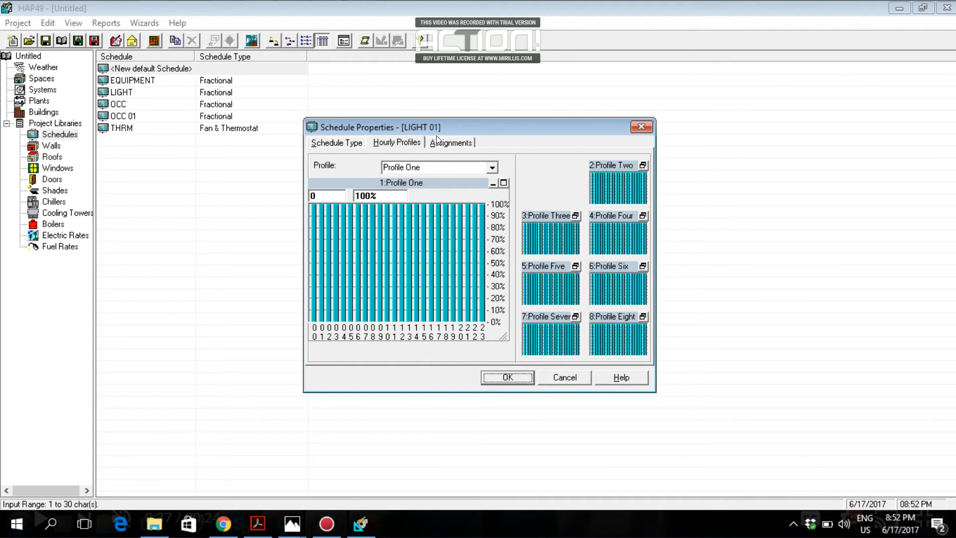
click(446, 144)
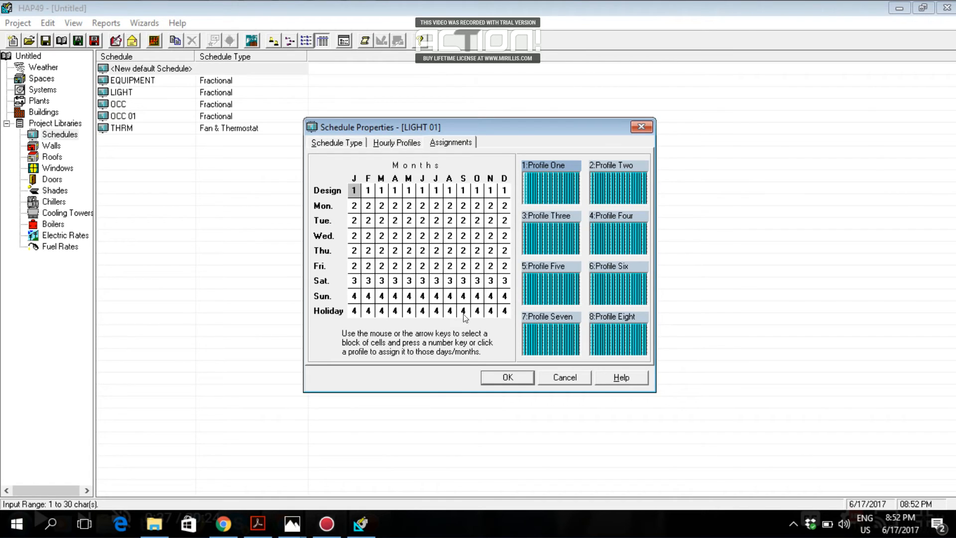
shift+click(500, 313)
click(506, 377)
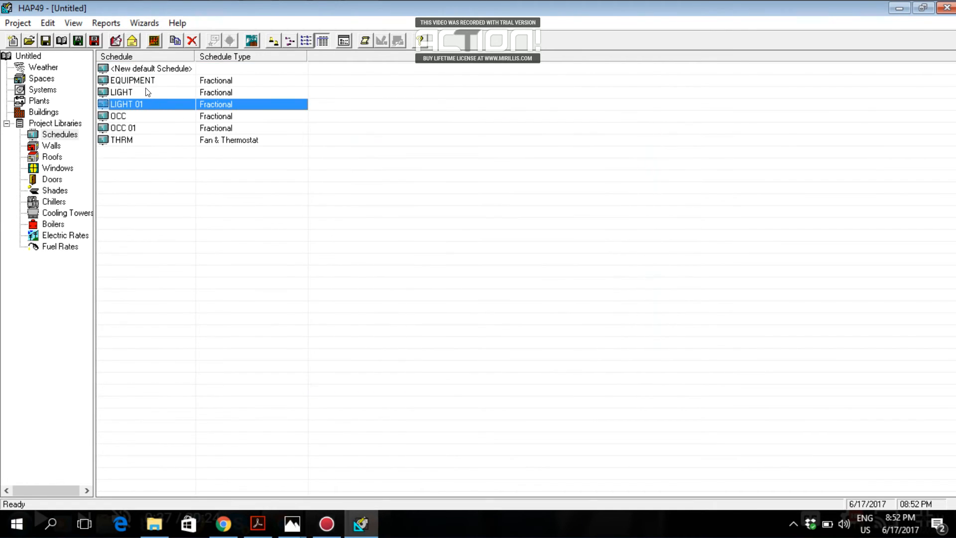
- Create a new schedule named EQUIP 01 with the schedule type Fractional
double_click(147, 67)
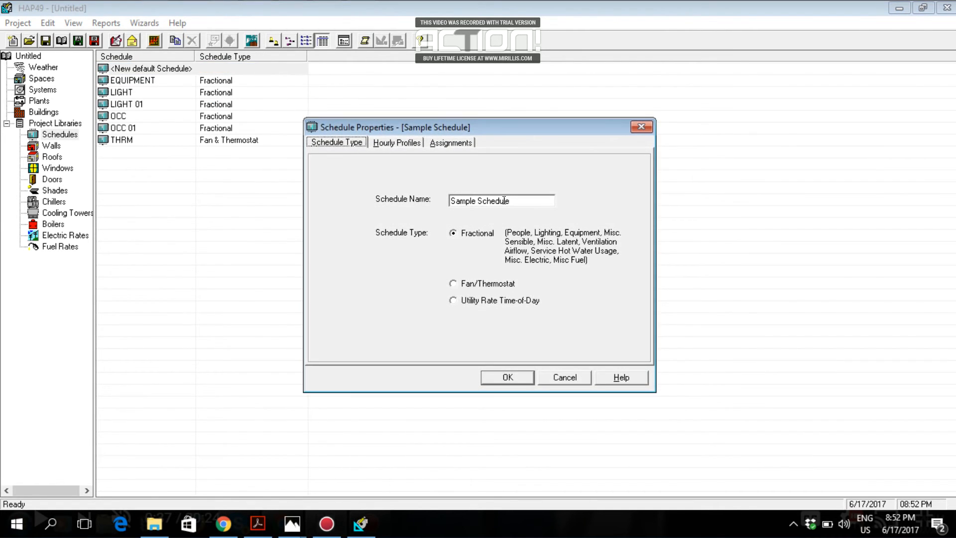
key(BackSpace)
text(EQU)
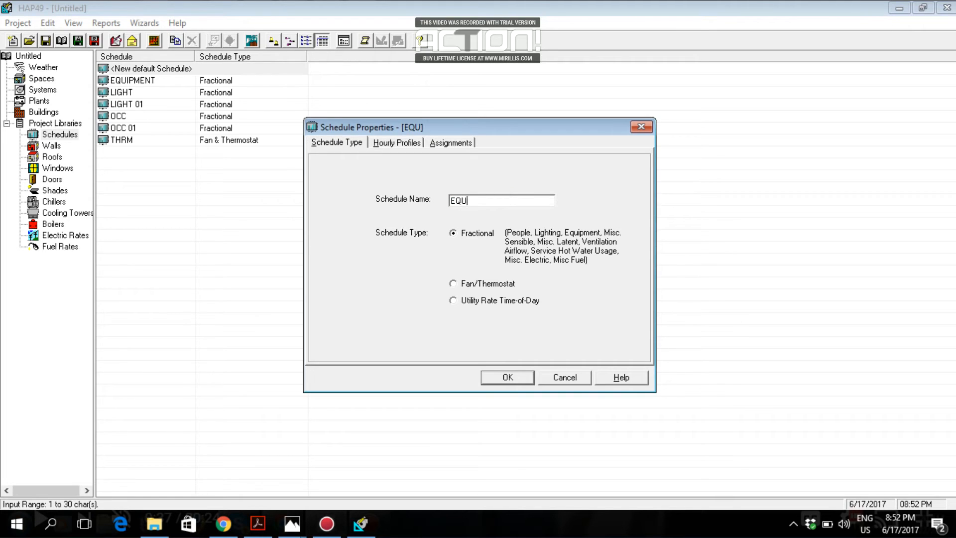
text(IP)
click(463, 284)
click(503, 201)
click(503, 200)
text(01)
click(454, 233)
- Open EQUIP 01's Profile One, select all months and day types in its assignments, and save the schedule
click(422, 143)
click(492, 168)
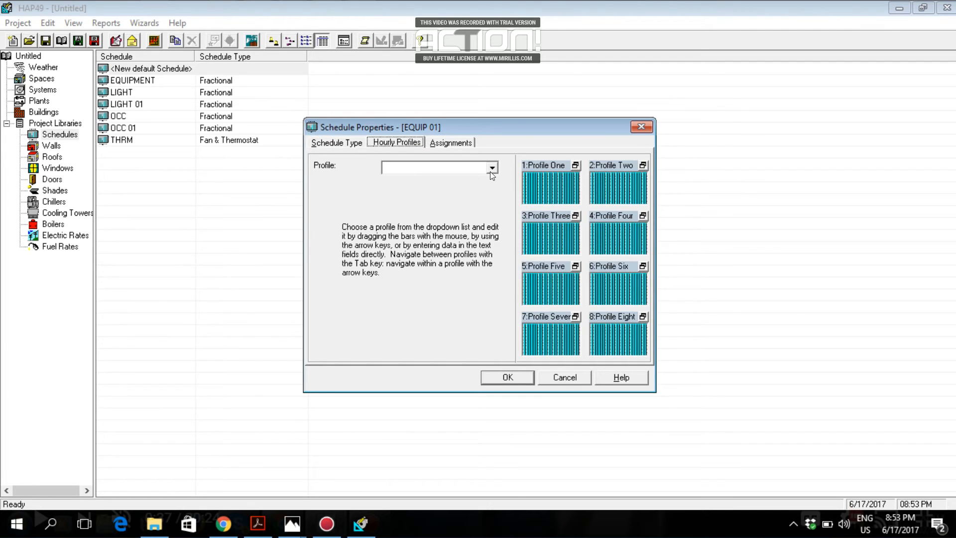
click(451, 180)
click(448, 146)
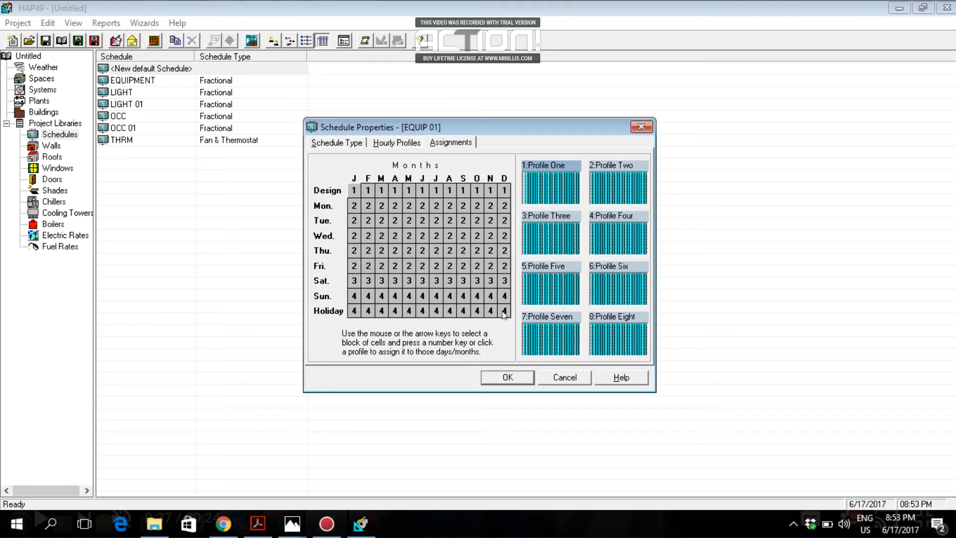
click(518, 379)
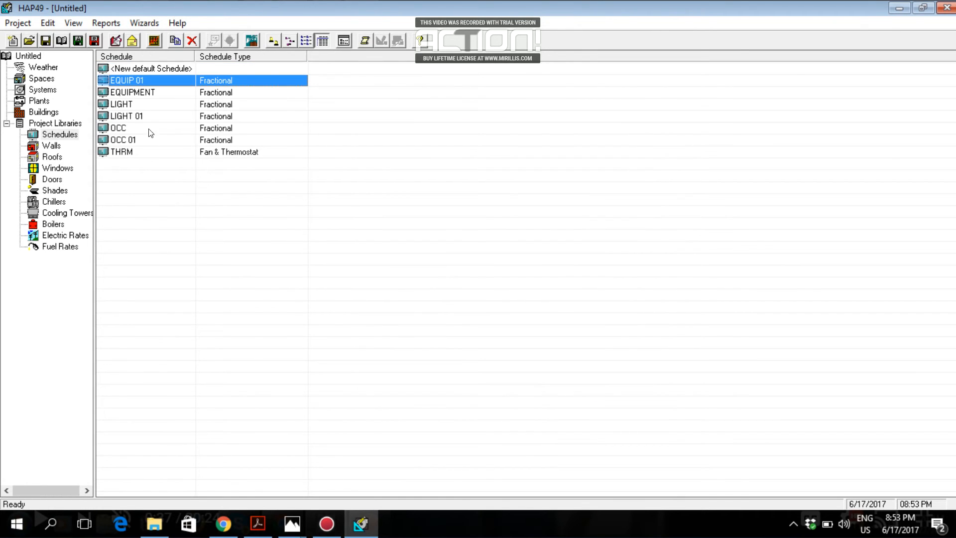
- Create a new schedule named THRM 01 with the schedule type Fan/Thermostat
double_click(134, 70)
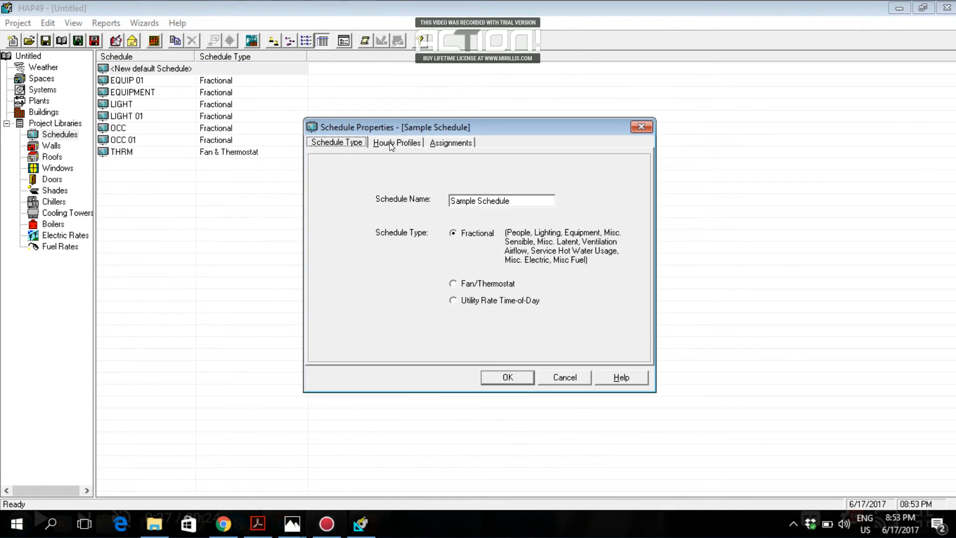
click(526, 193)
text(thrm)
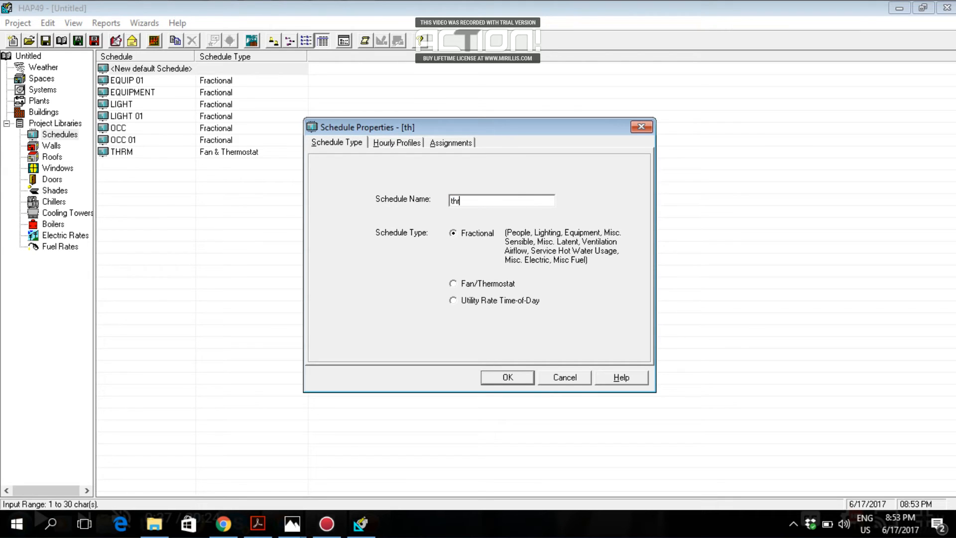
drag(479, 202, 286, 198)
text(THRM01)
click(475, 200)
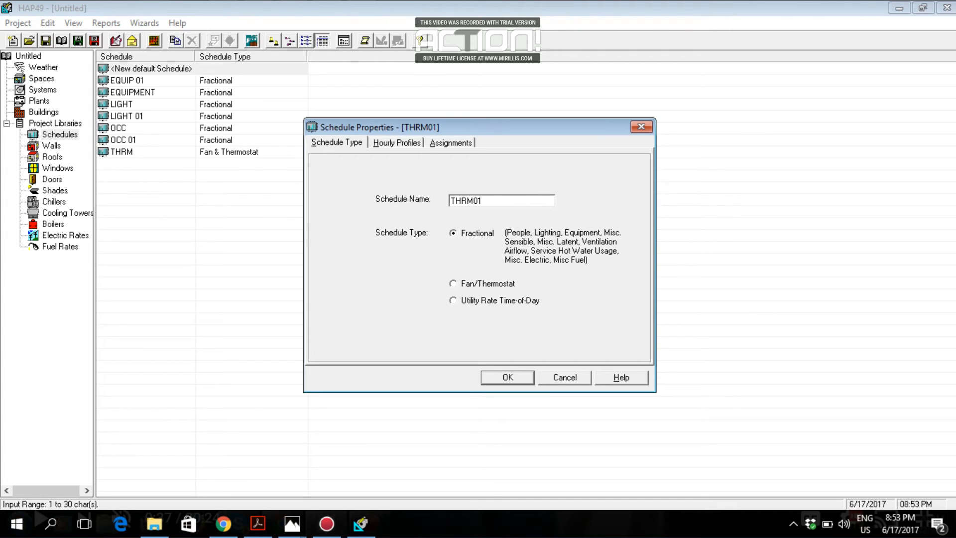
click(452, 286)
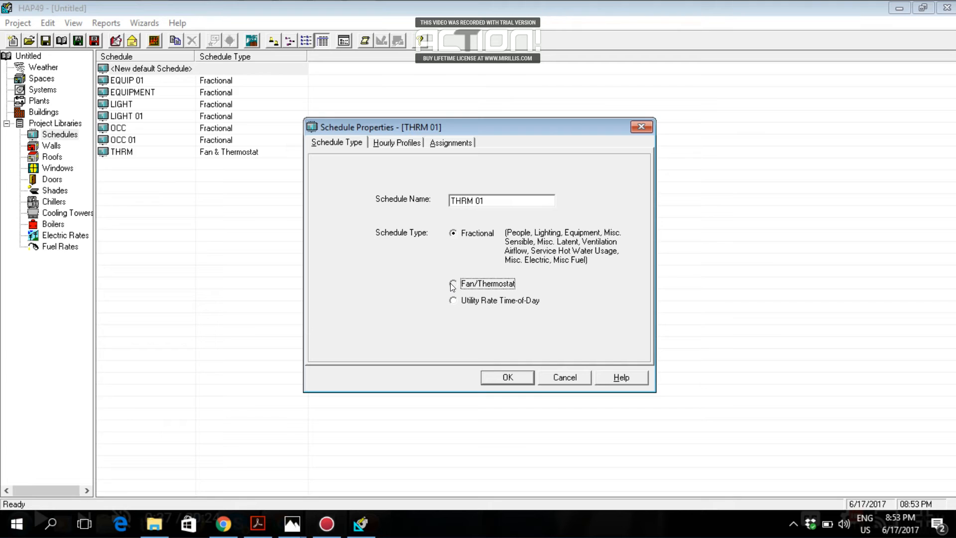
- Open THRM 01's Profile One, select all months and day types in its assignments, and save the schedule
click(402, 143)
click(492, 171)
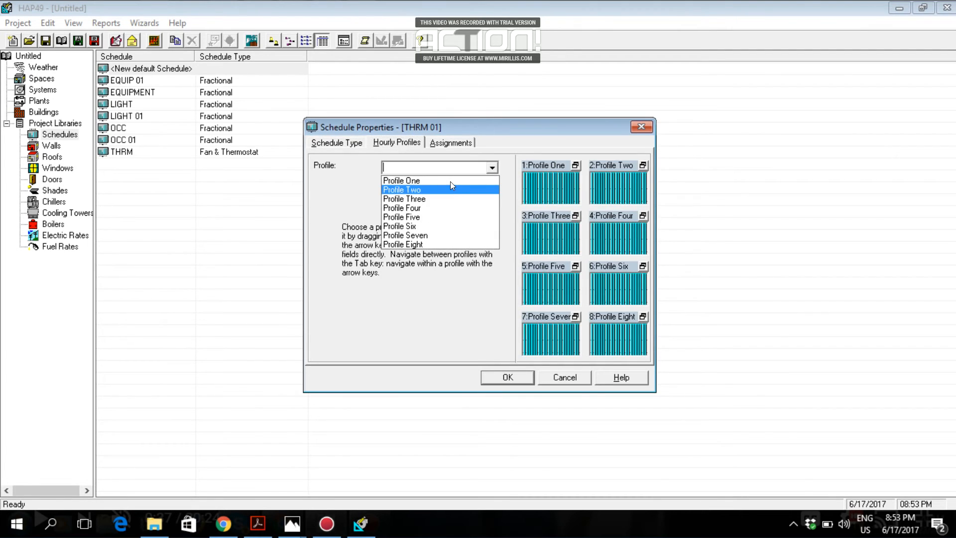
click(451, 181)
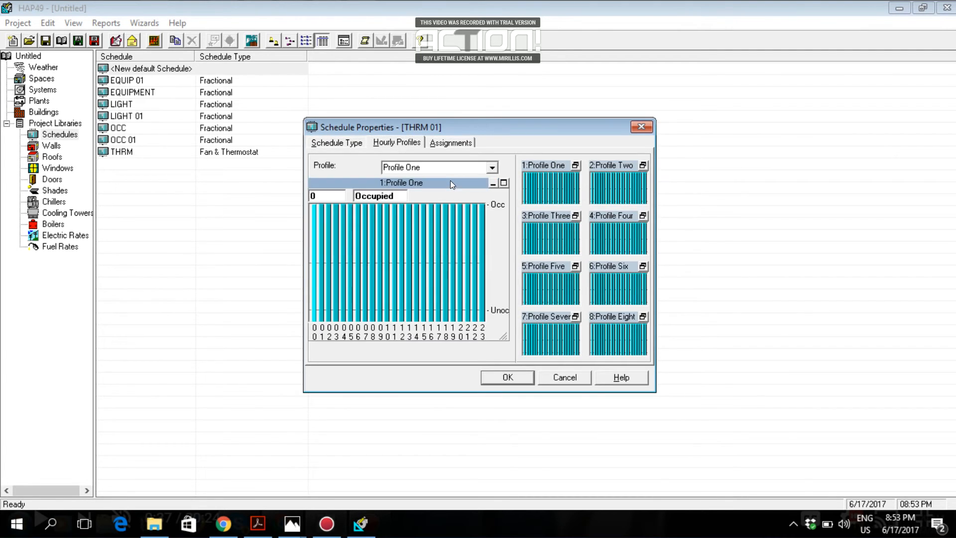
click(451, 143)
drag(373, 189, 506, 307)
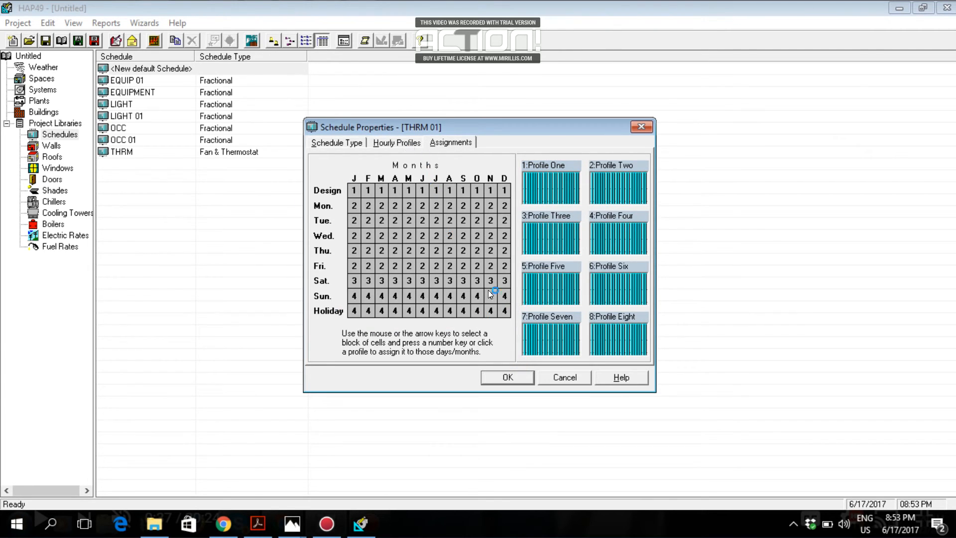
click(507, 376)
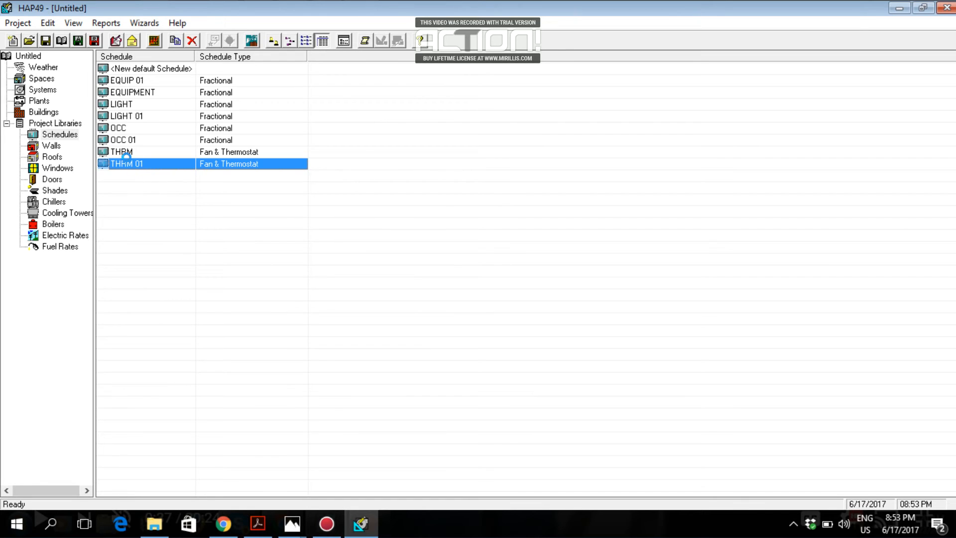
- Reopen the THRM 01 schedule, review the hourly values of Profile One, and close it
double_click(127, 157)
click(393, 142)
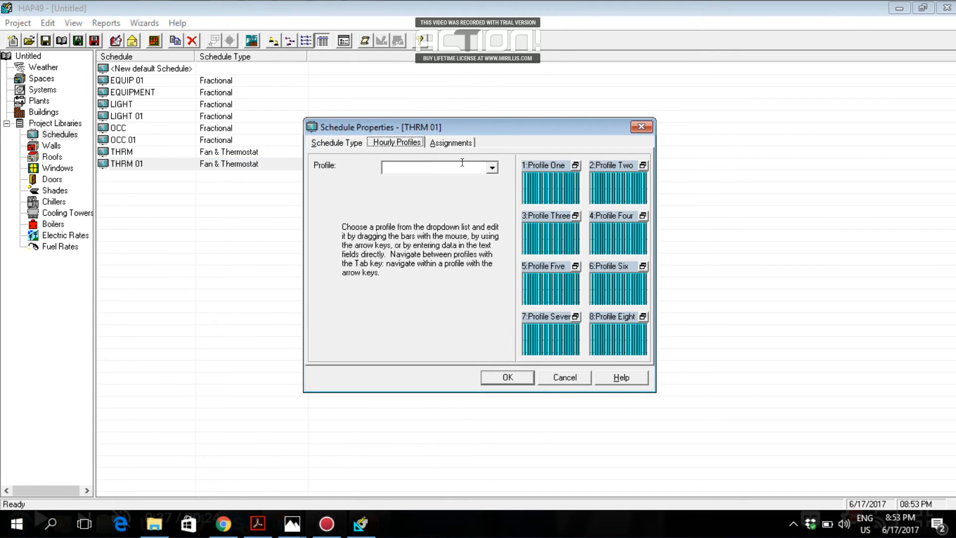
click(492, 167)
click(451, 184)
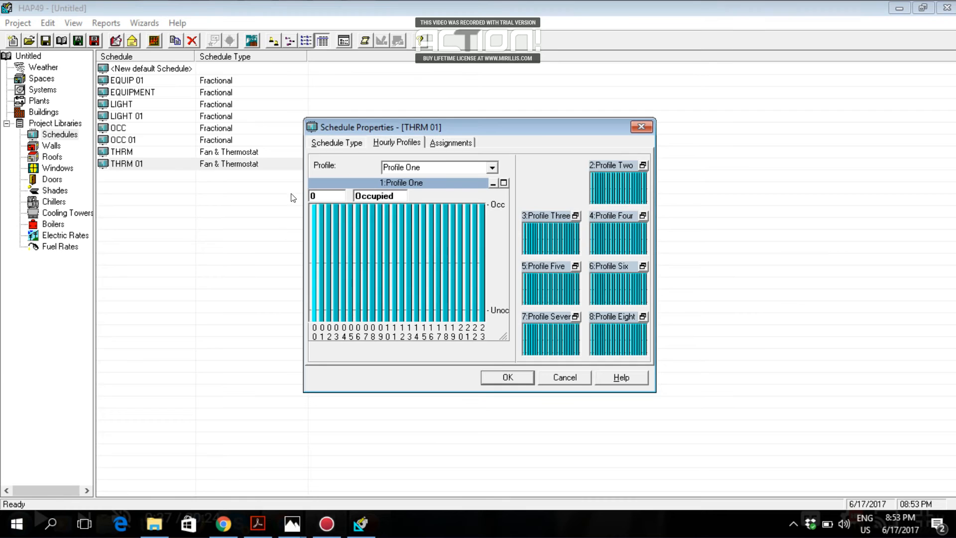
click(507, 377)
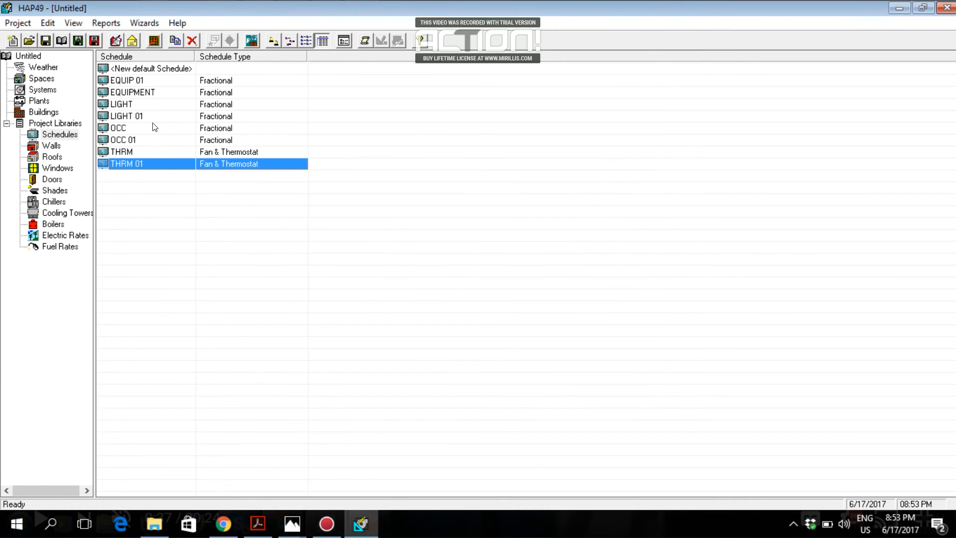
- Open LIGHT 01's Profile One, inspect the hourly bars for the first hours of the day, and close the schedule
double_click(144, 116)
click(388, 143)
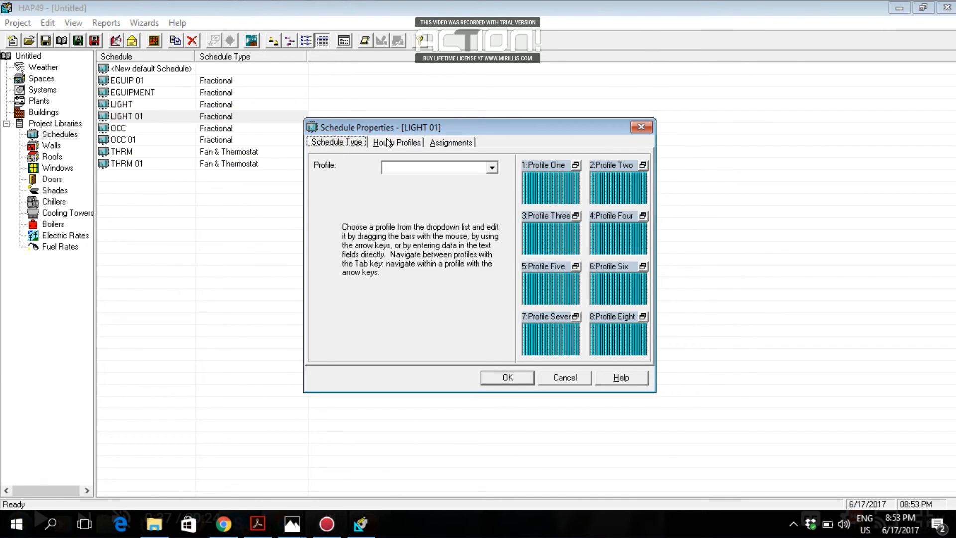
click(493, 168)
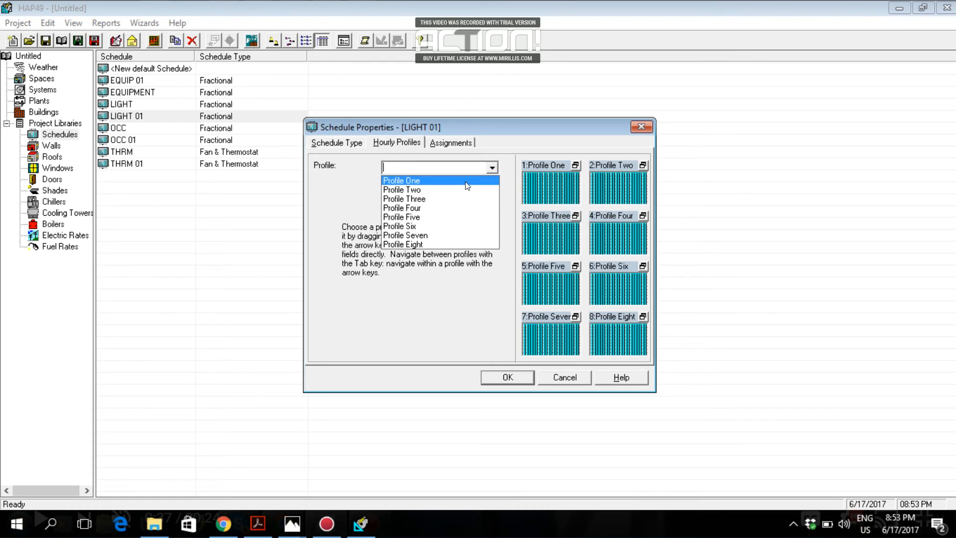
click(468, 186)
click(319, 269)
click(321, 207)
click(322, 208)
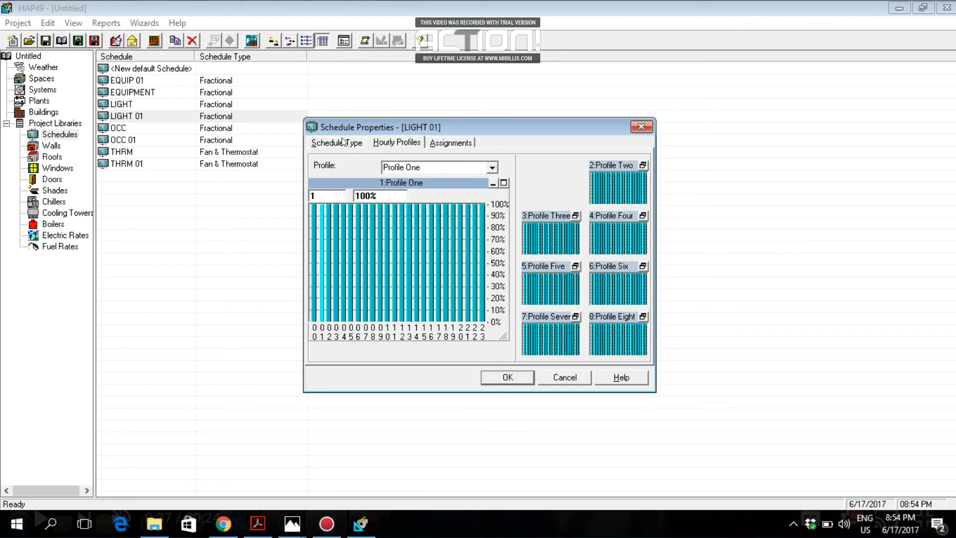
click(516, 381)
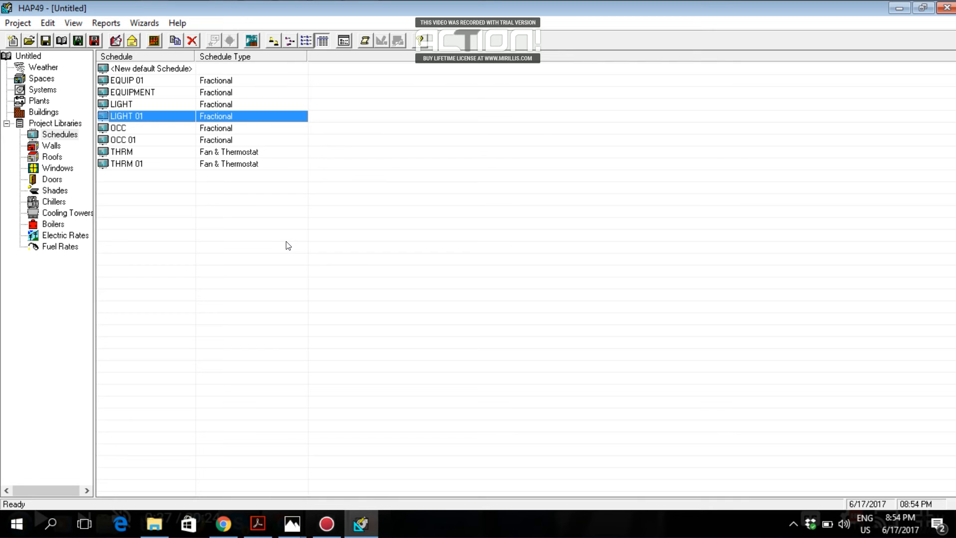
- Open the EQUIP 01 schedule, check its hourly profile thumbnails, and close it
double_click(131, 82)
click(397, 142)
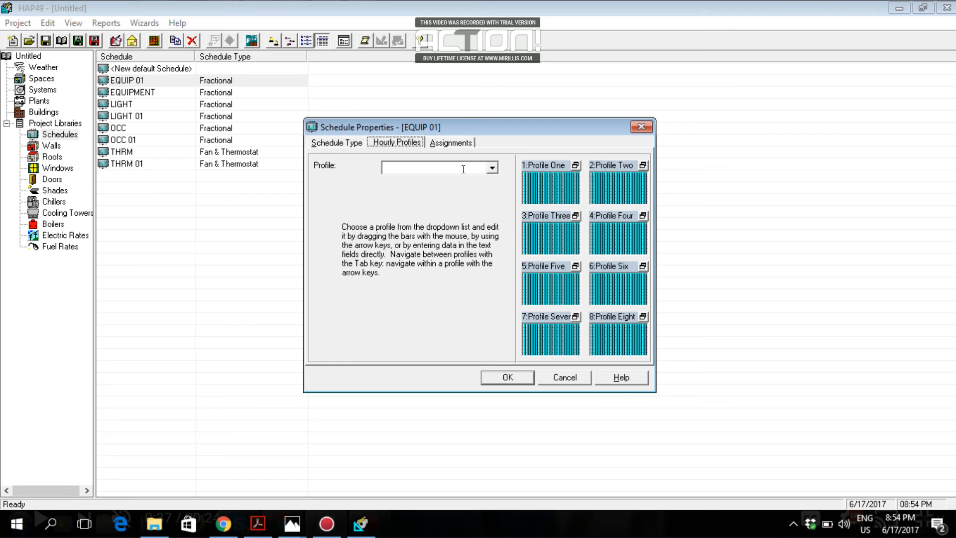
click(514, 380)
- Review the hourly percentages in Profile One of the LIGHT schedule, close it, and switch to the tutorial outline in Chrome
double_click(157, 105)
click(396, 143)
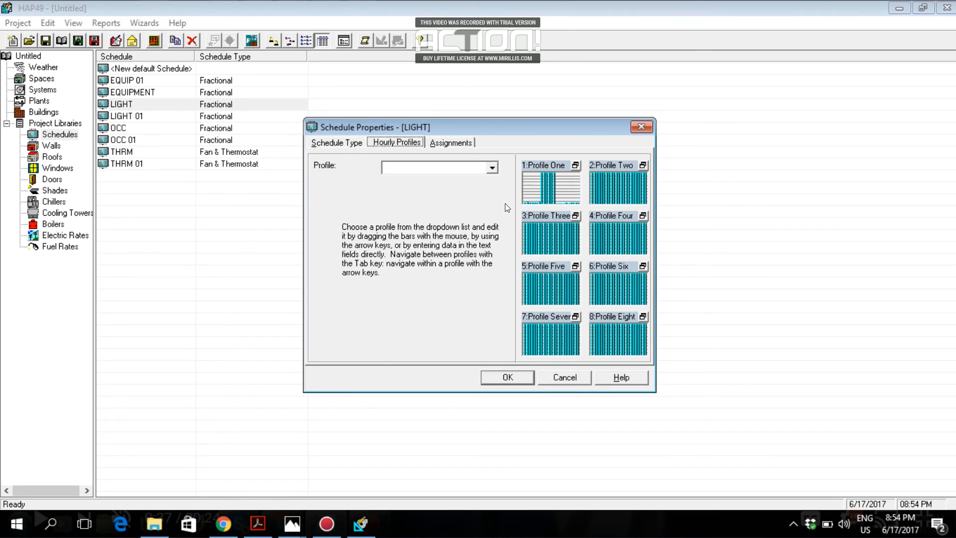
click(491, 168)
click(457, 179)
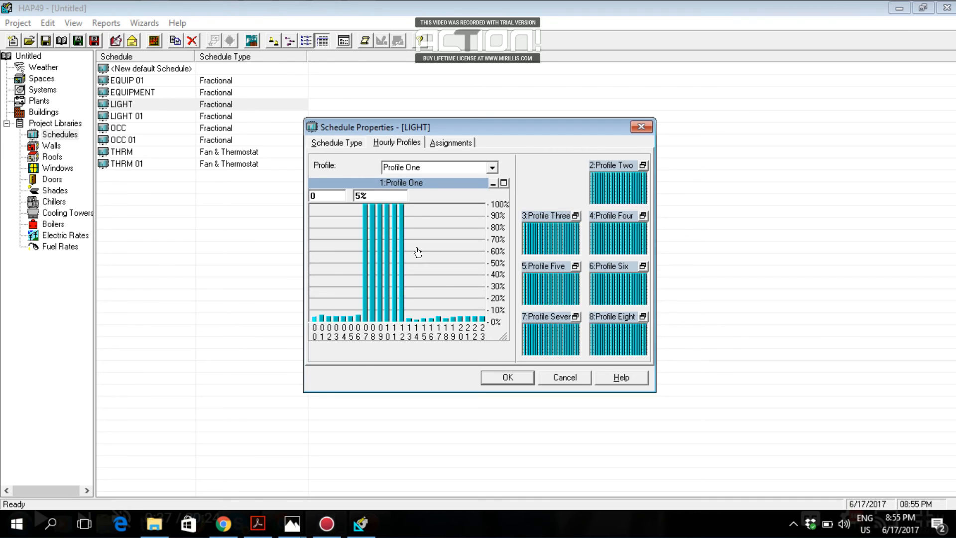
click(508, 378)
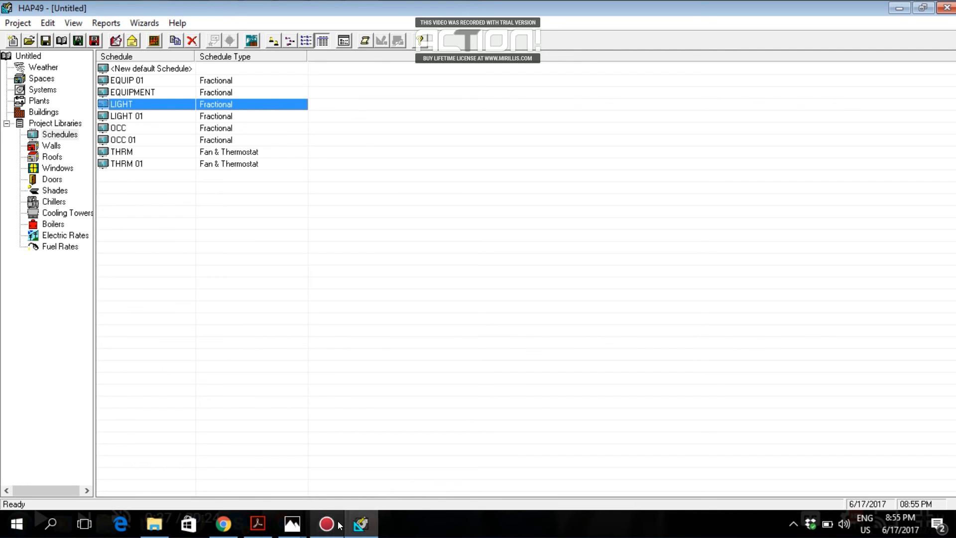
click(223, 524)
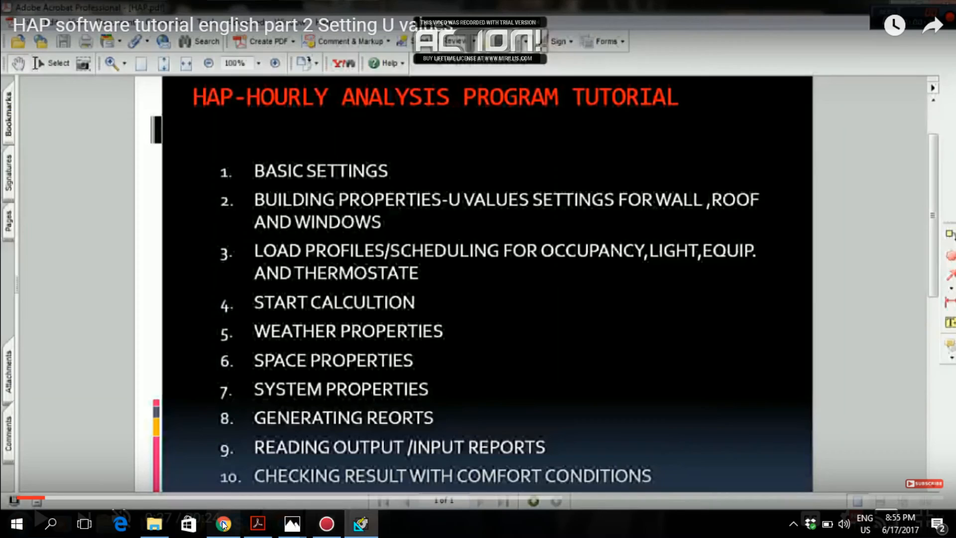